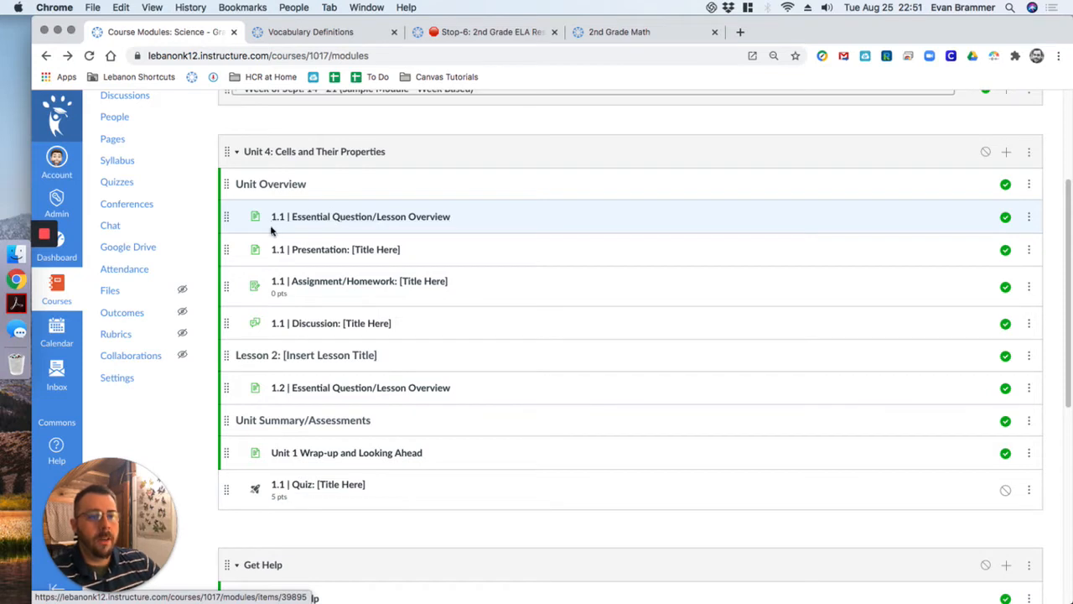
left_click(324, 220, "super")
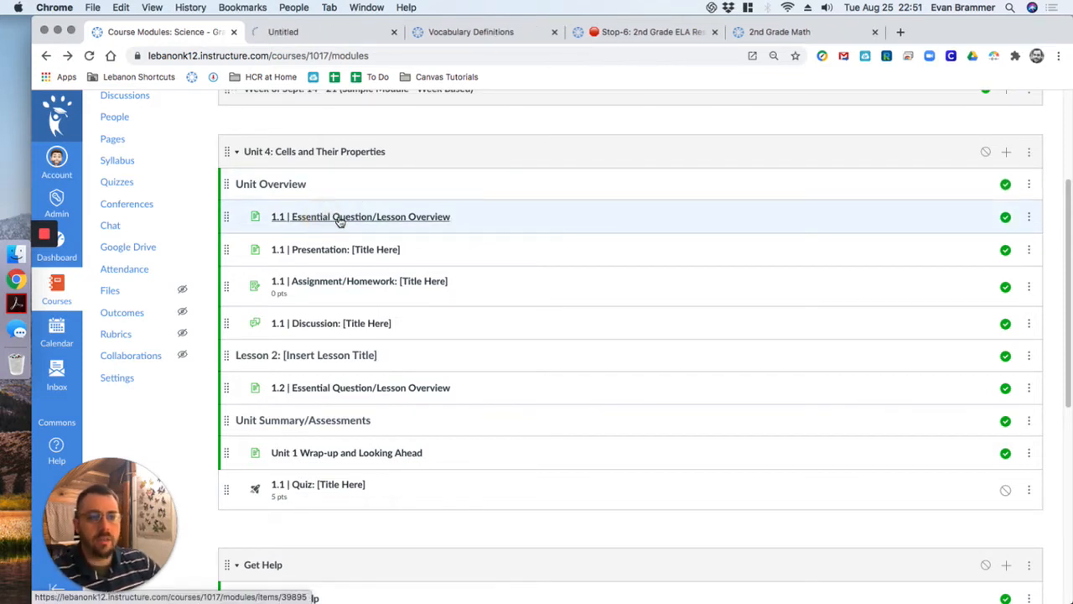
left_click(312, 33)
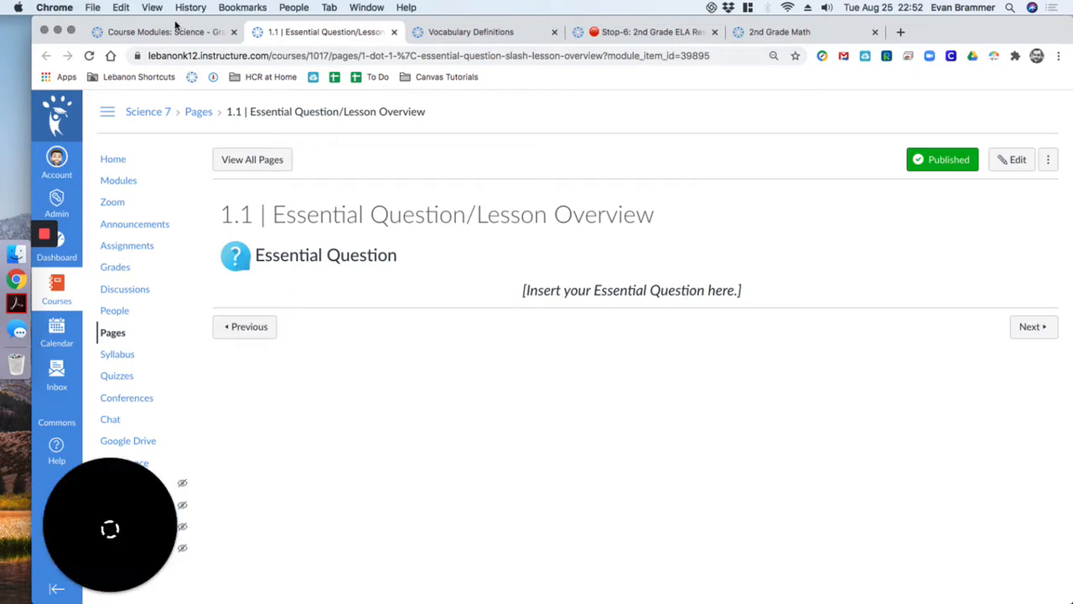
mouse_move(79, 588)
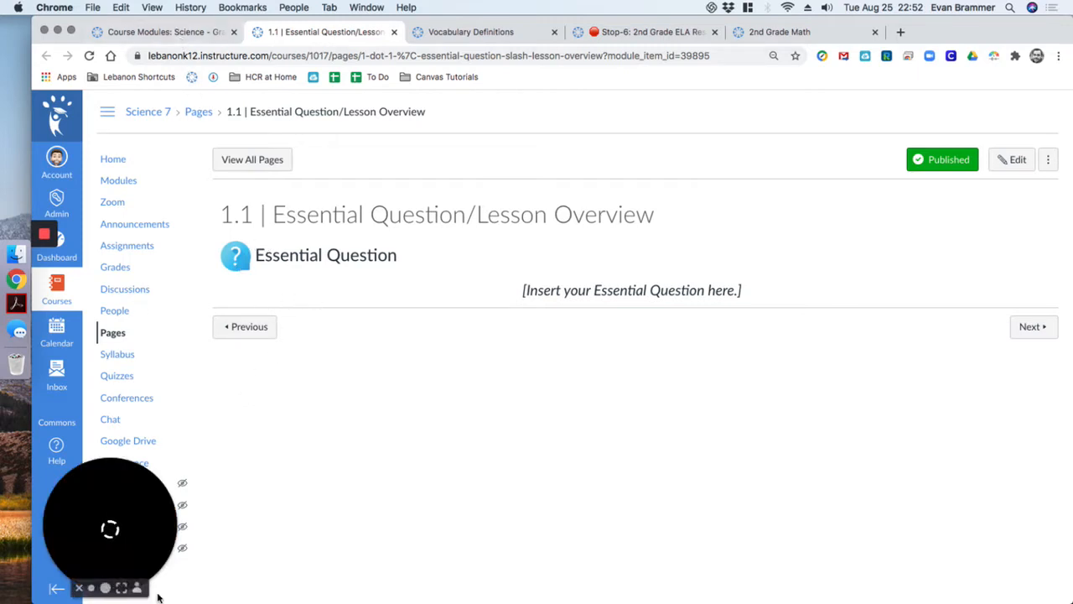
left_click(78, 588)
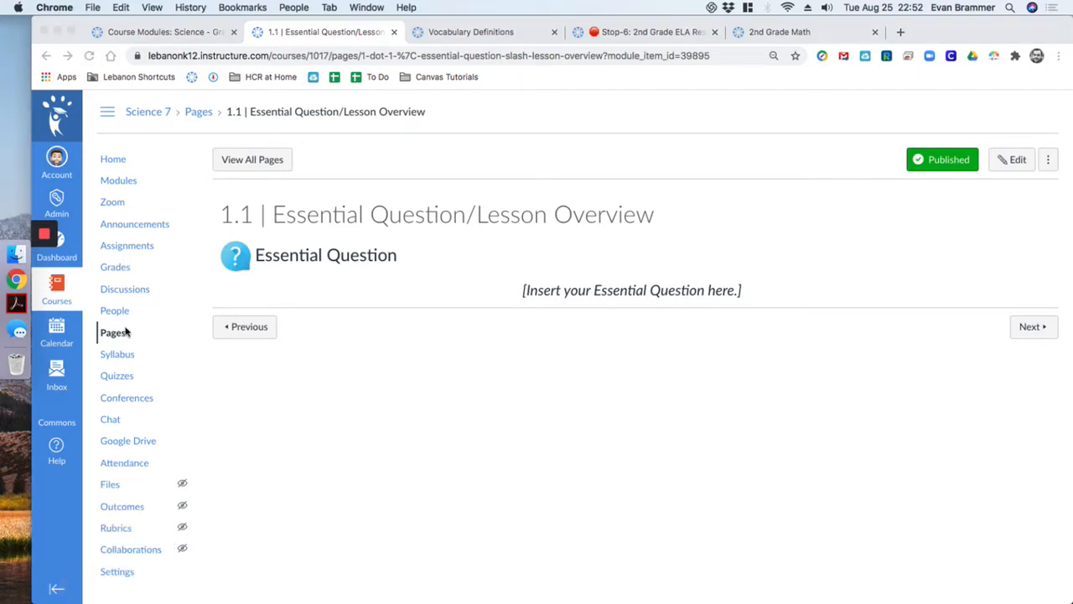
left_click(125, 41)
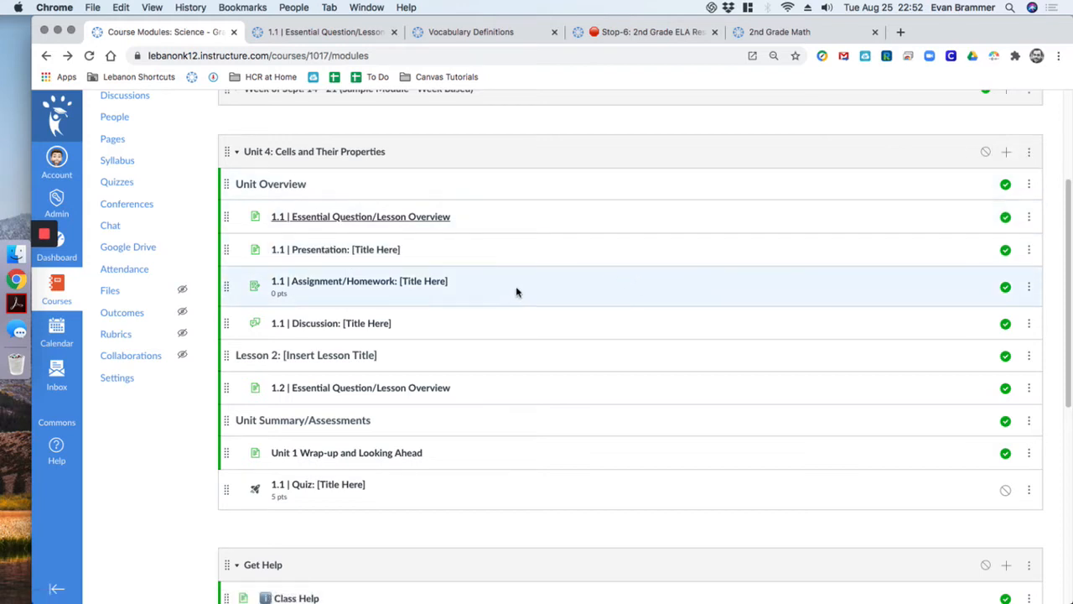
Prefix the Unit 4 presentation item's title with 'Sync:'
left_click(1029, 154)
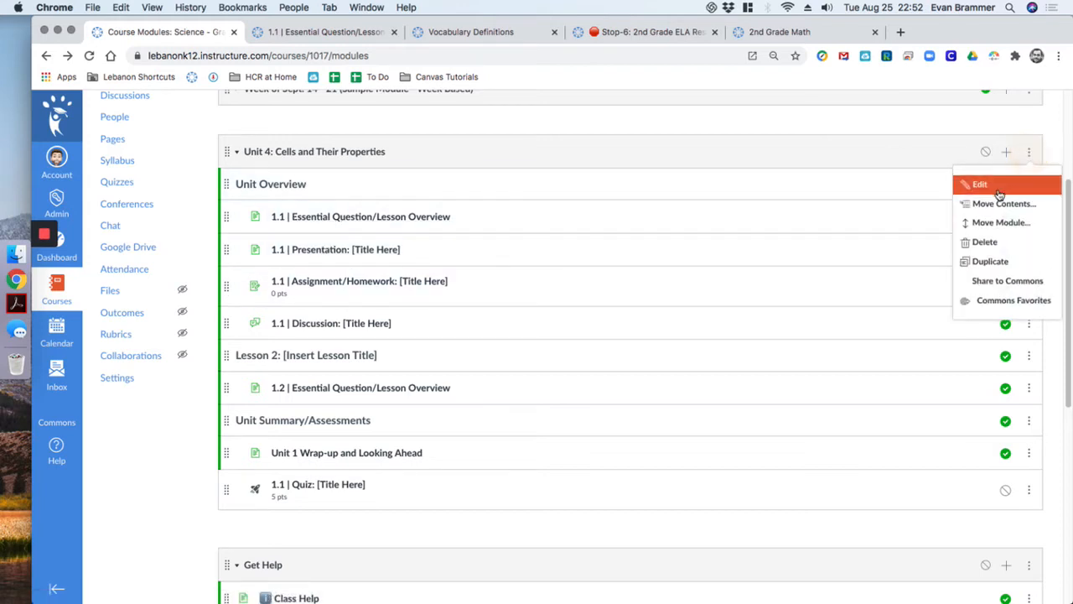
left_click(992, 193)
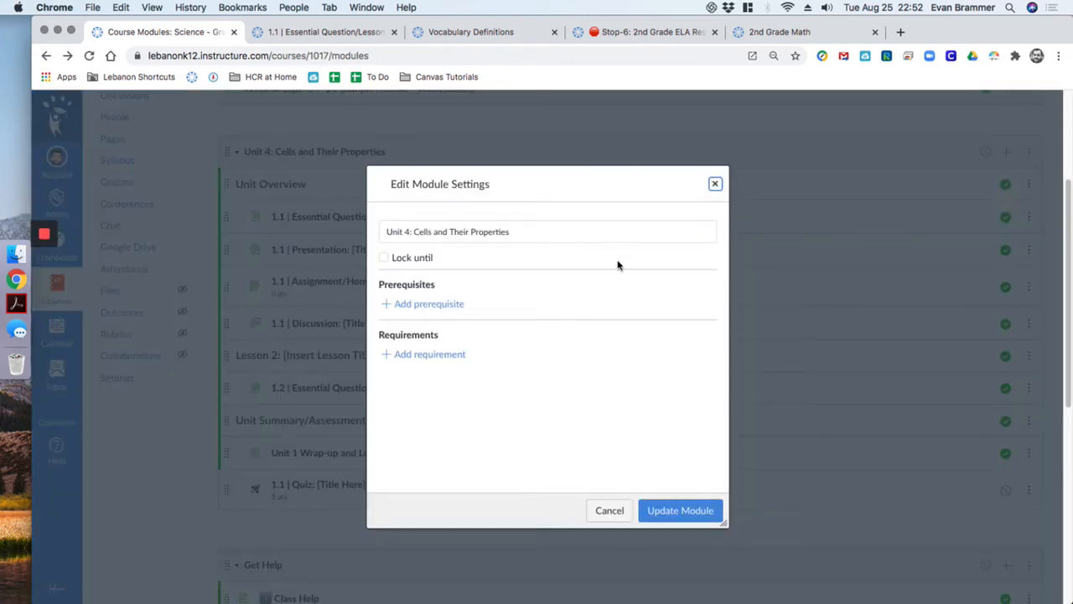
left_click(609, 510)
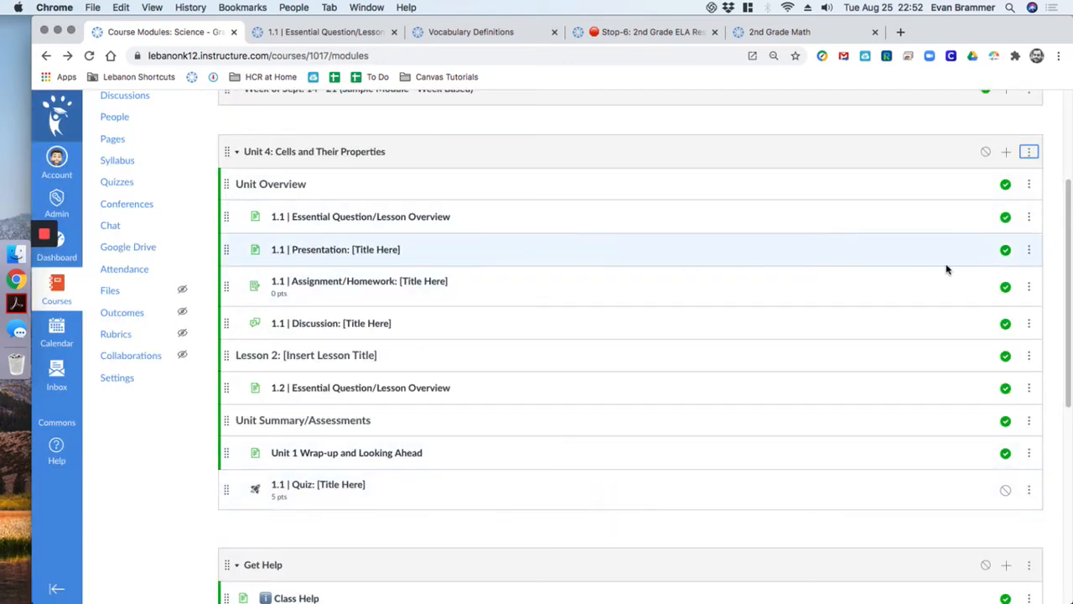
left_click(1029, 250)
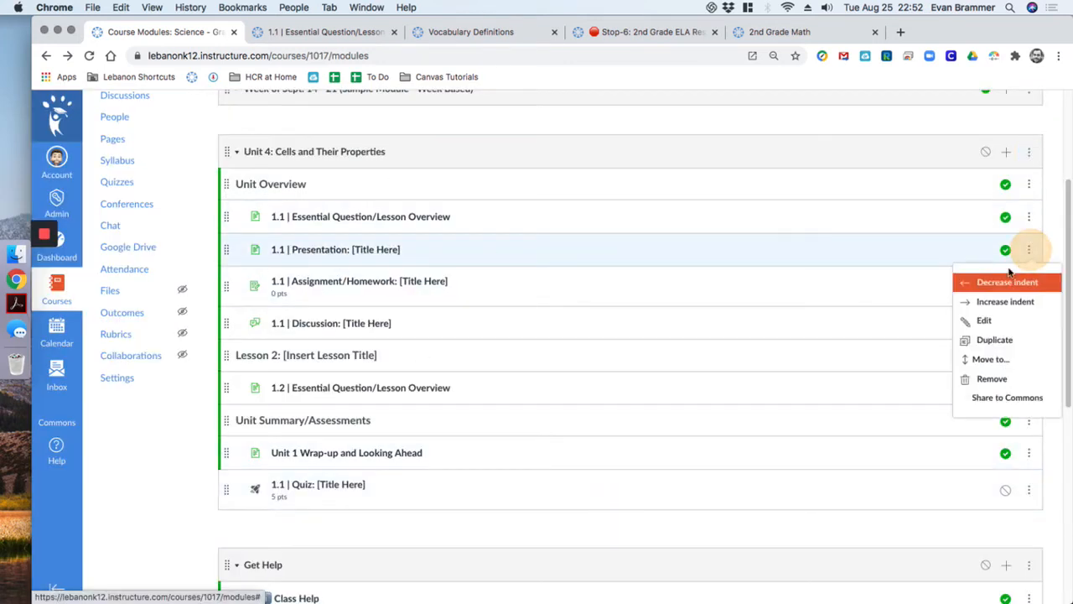
left_click(986, 322)
left_click(500, 333)
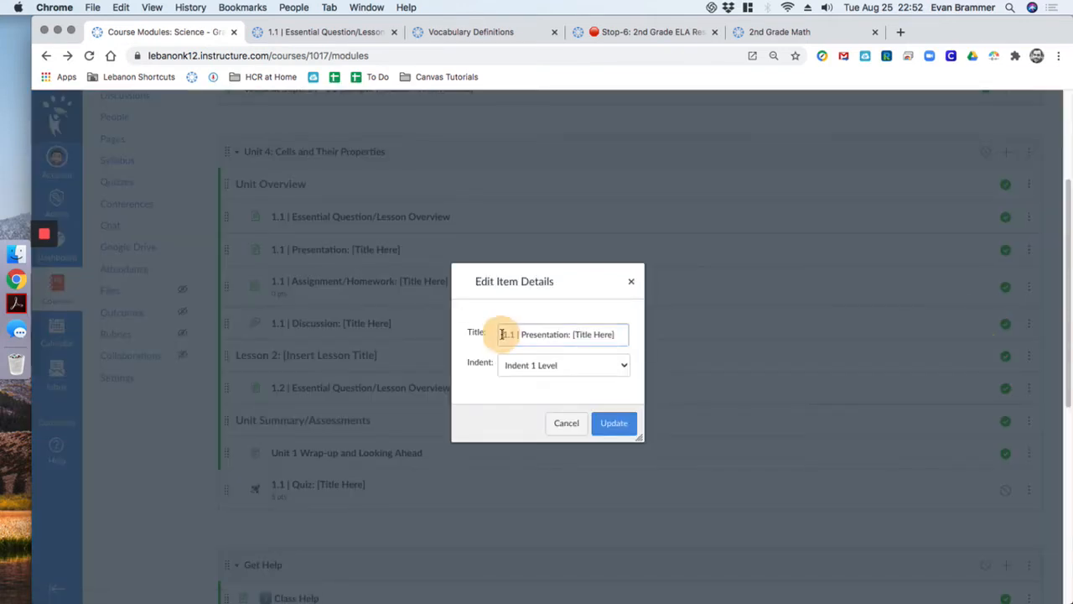
type("Sync:")
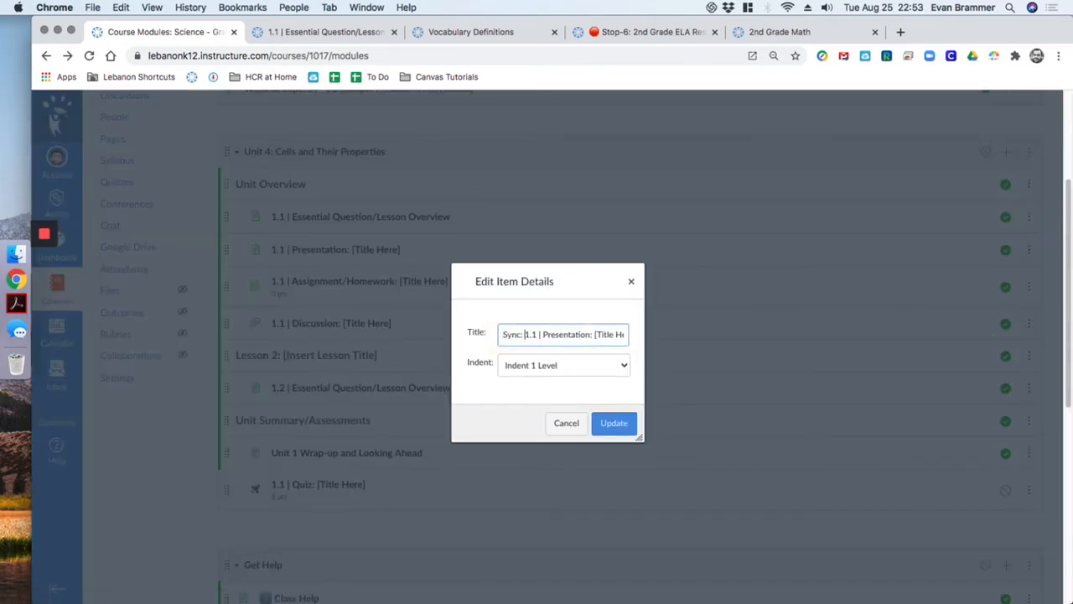
left_click(614, 424)
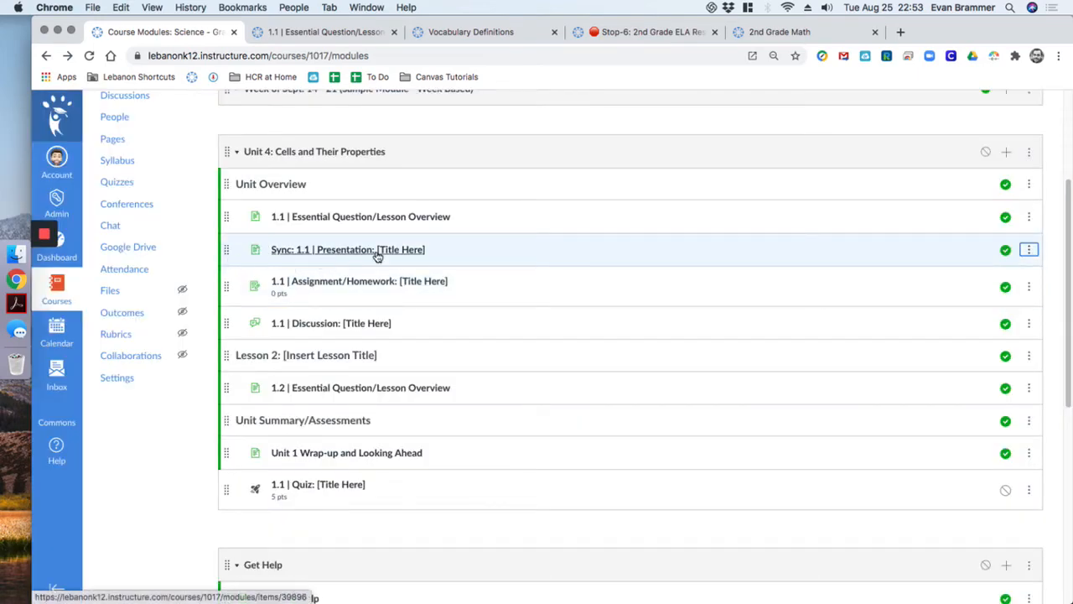
Prefix the assignment/homework item's title with 'Async:'
left_click(1029, 286)
left_click(921, 357)
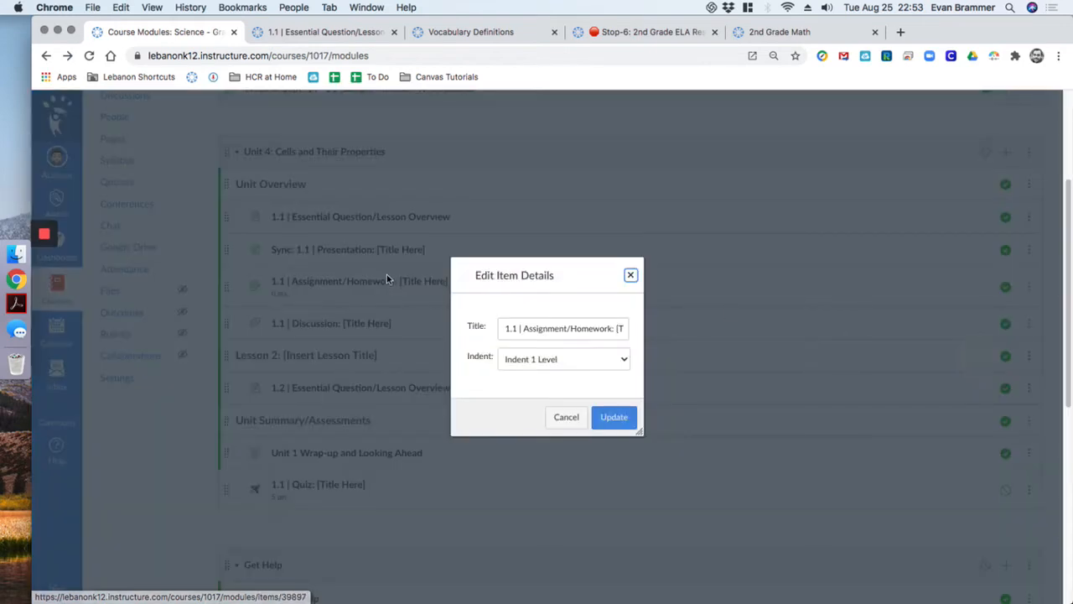
left_click(505, 328)
type("Asy")
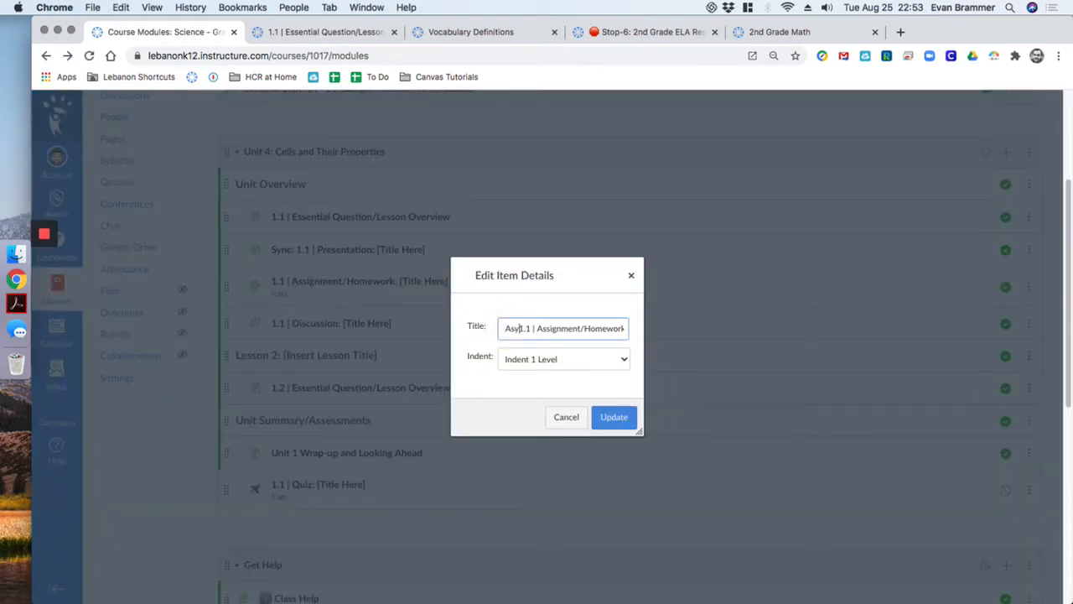
type("nc:")
left_click(597, 421)
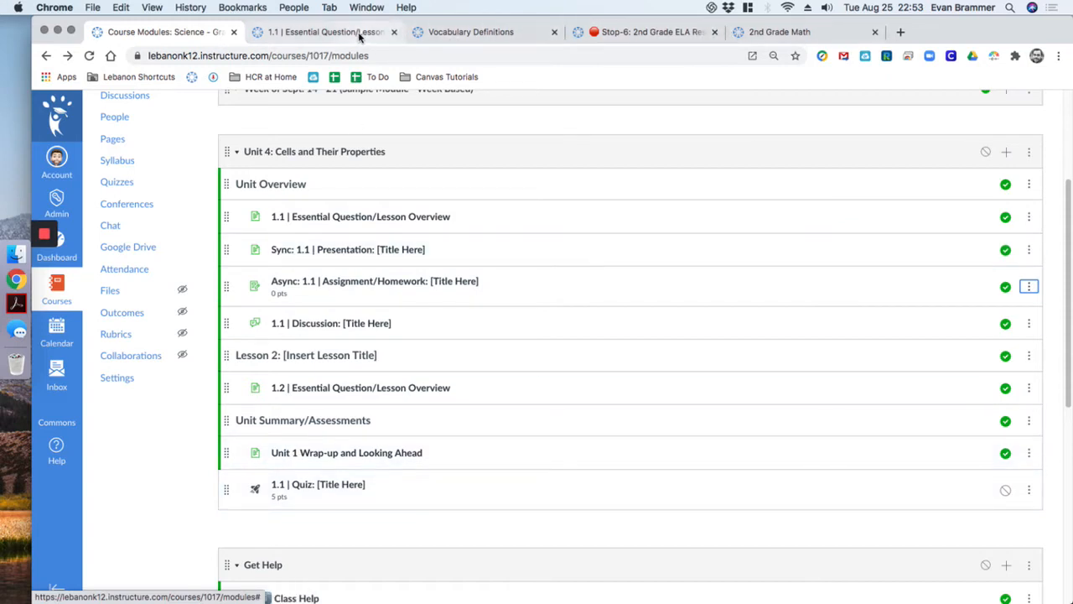
From the Stop-6 example page, open the 2nd Grade course home in a new tab
left_click(750, 33)
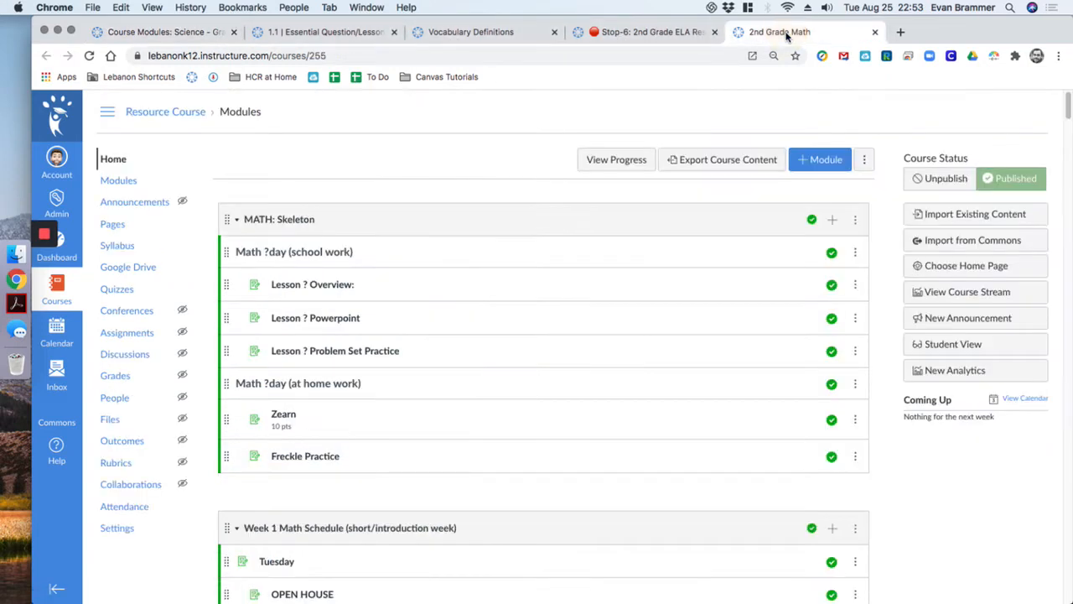
left_click(598, 32)
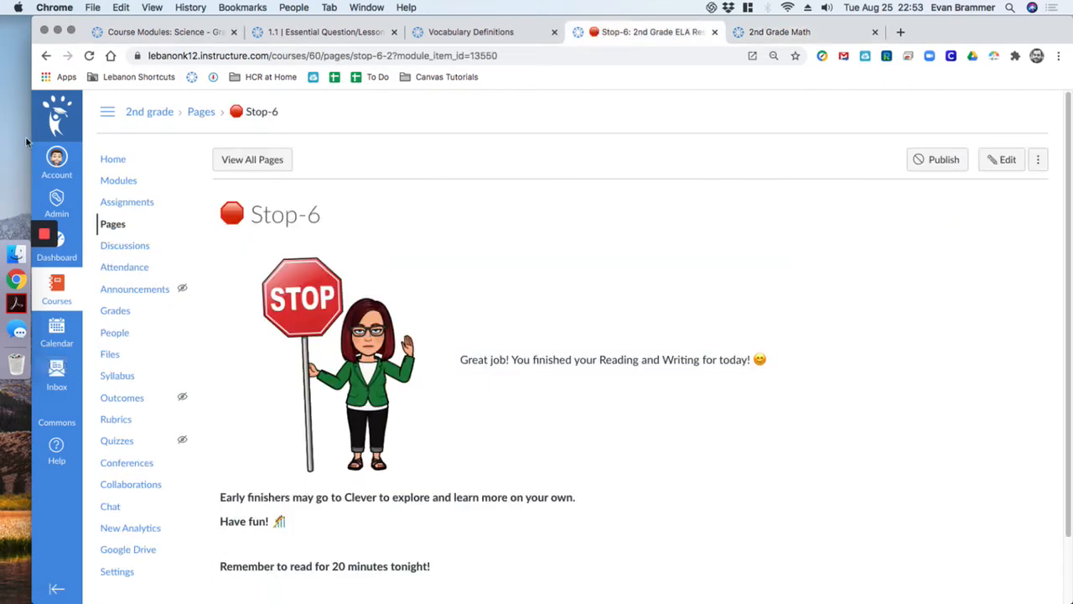
left_click(119, 162, "super")
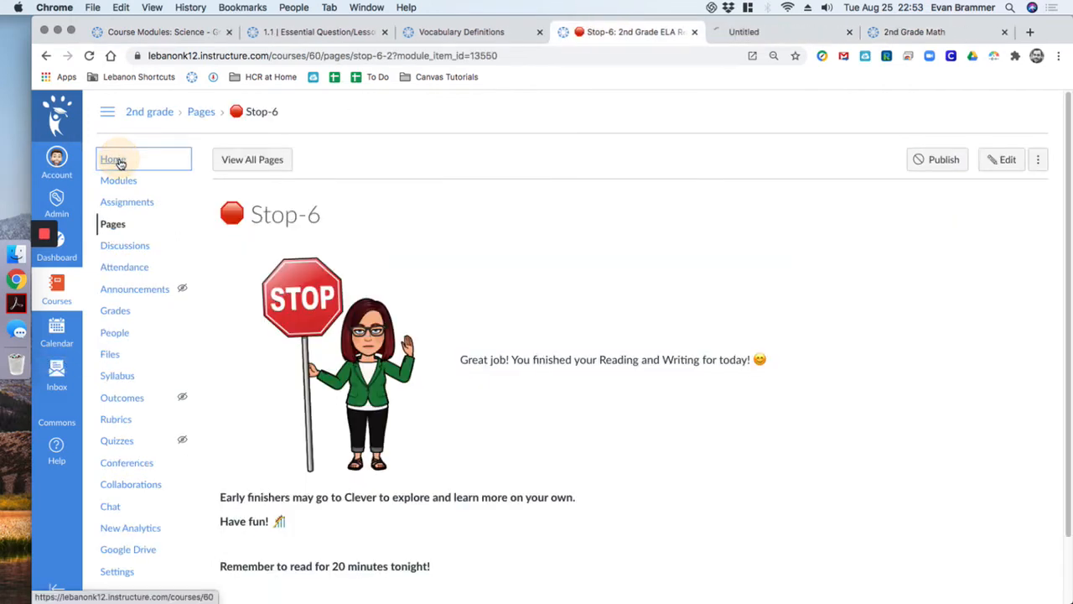
left_click(737, 32)
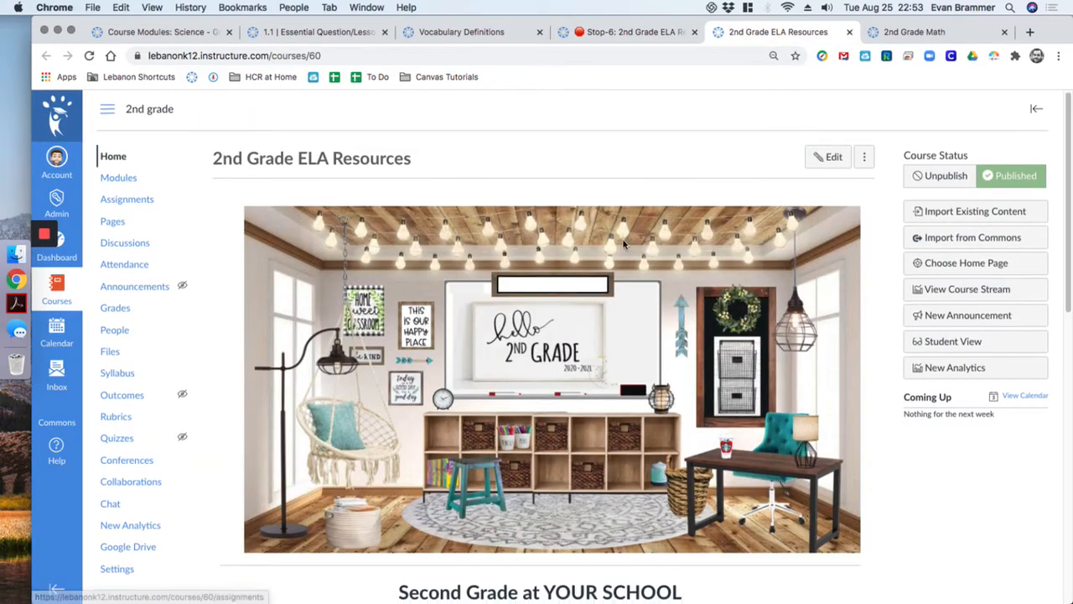
Go to the 2nd Grade ELA course's Modules list
scroll(628, 271, "down", 8)
scroll(570, 352, "up", 10)
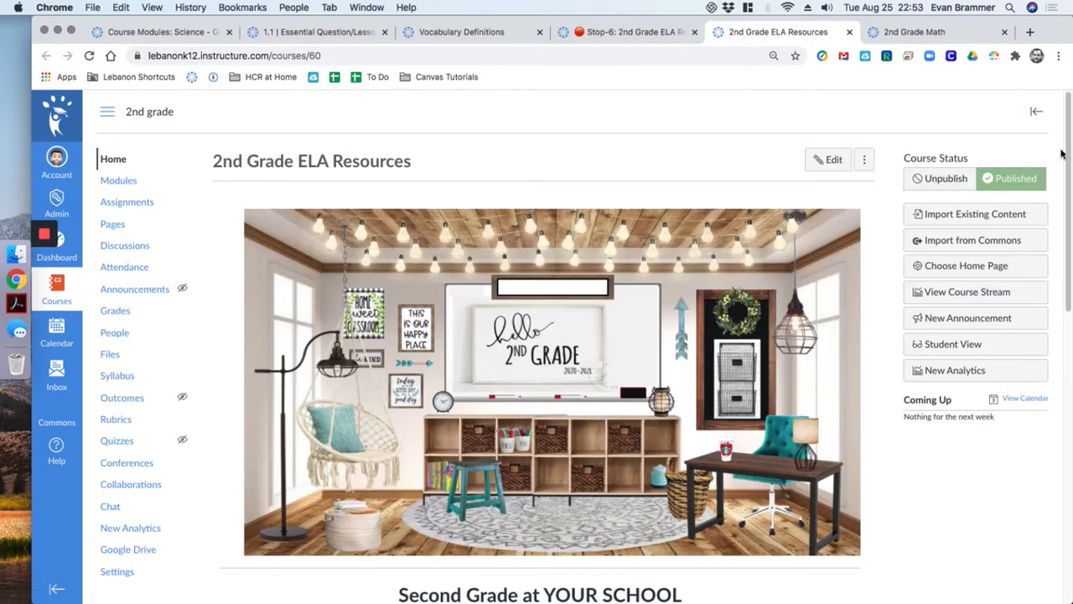
mouse_move(1061, 154)
left_mouse_down()
mouse_move(1061, 326)
mouse_move(1061, 155)
left_mouse_up()
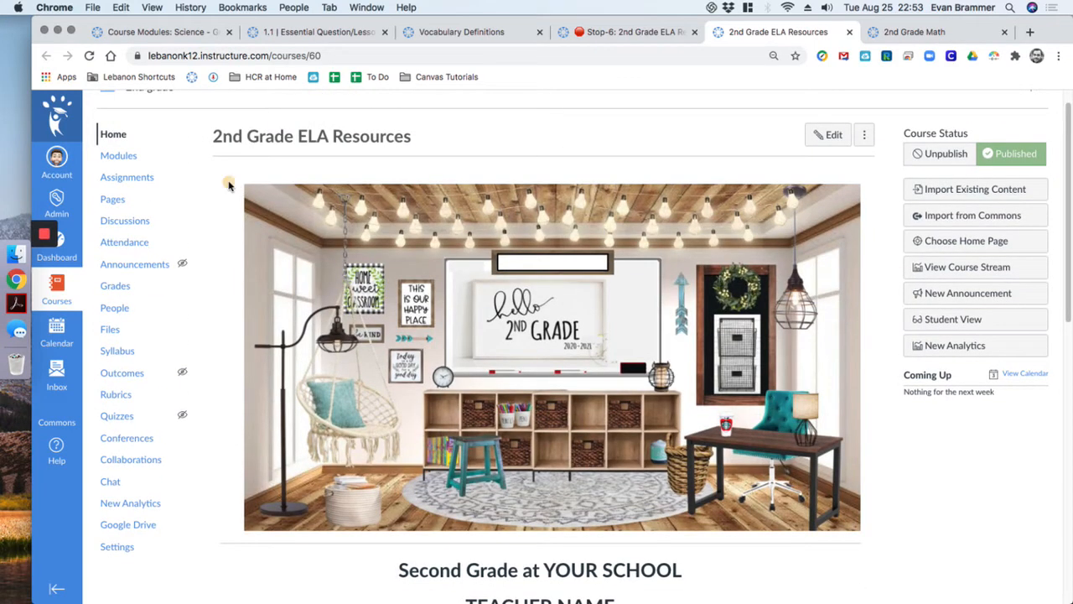
left_click_drag(225, 178, 804, 327)
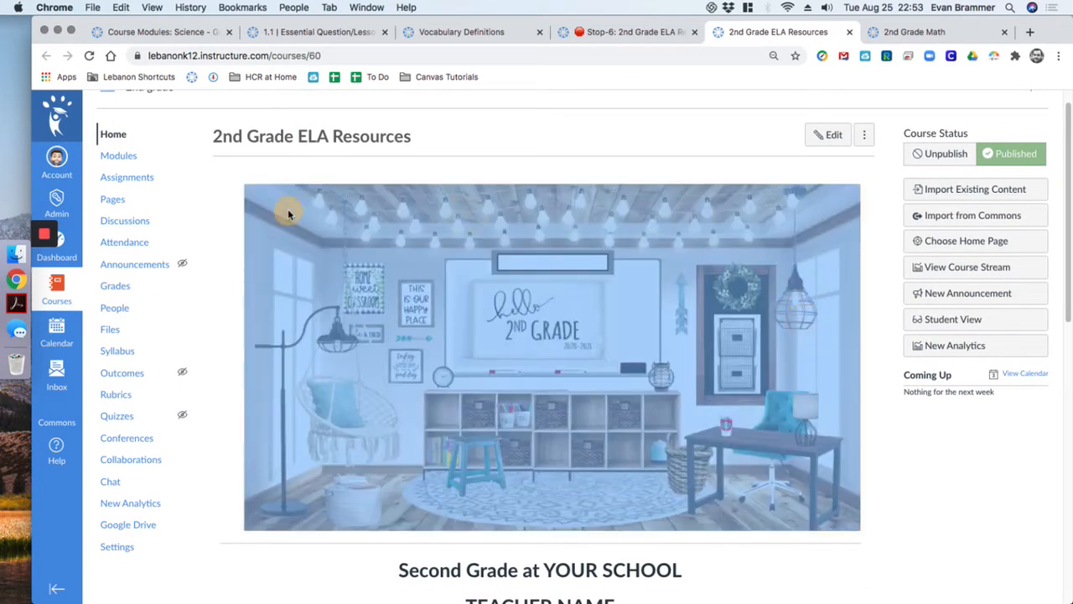
left_click(226, 173)
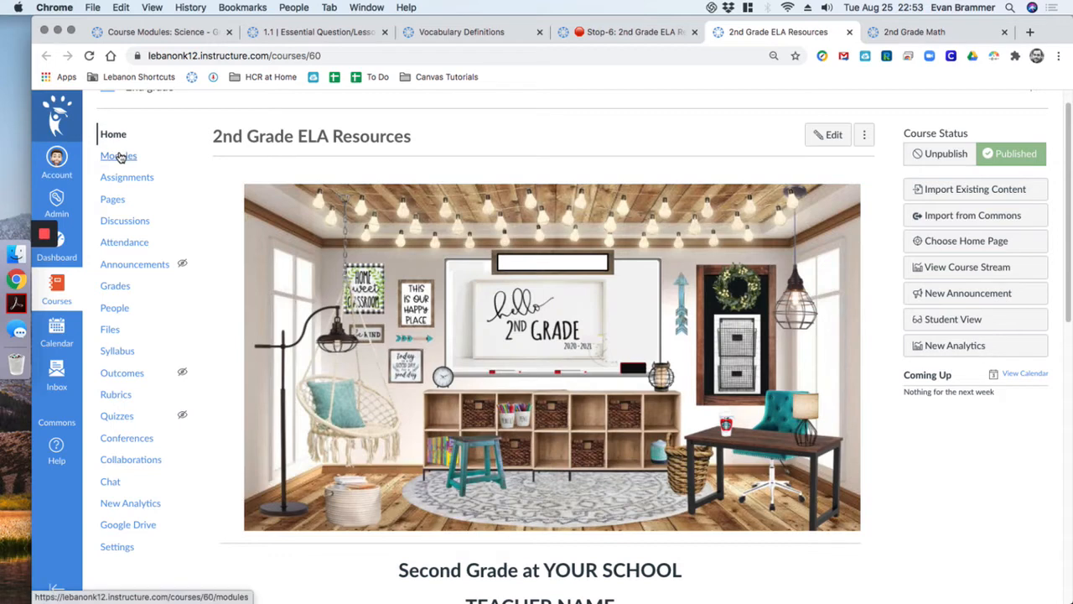
left_click(119, 156)
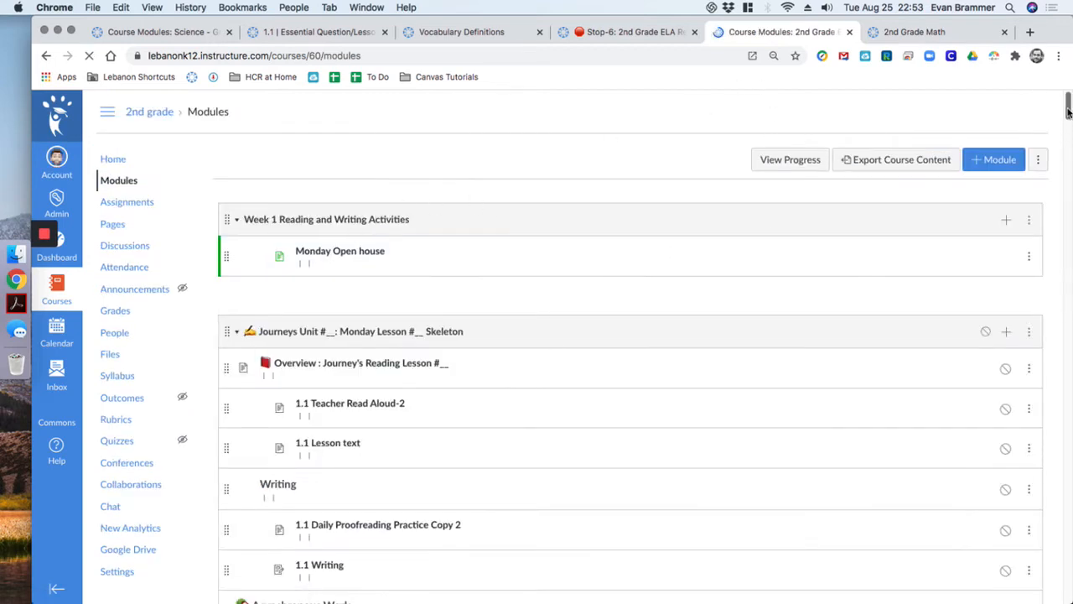
Scroll through the 2nd Grade module list, then return to the Science course's Unit 4 module
left_click_drag(1068, 109, 1068, 125)
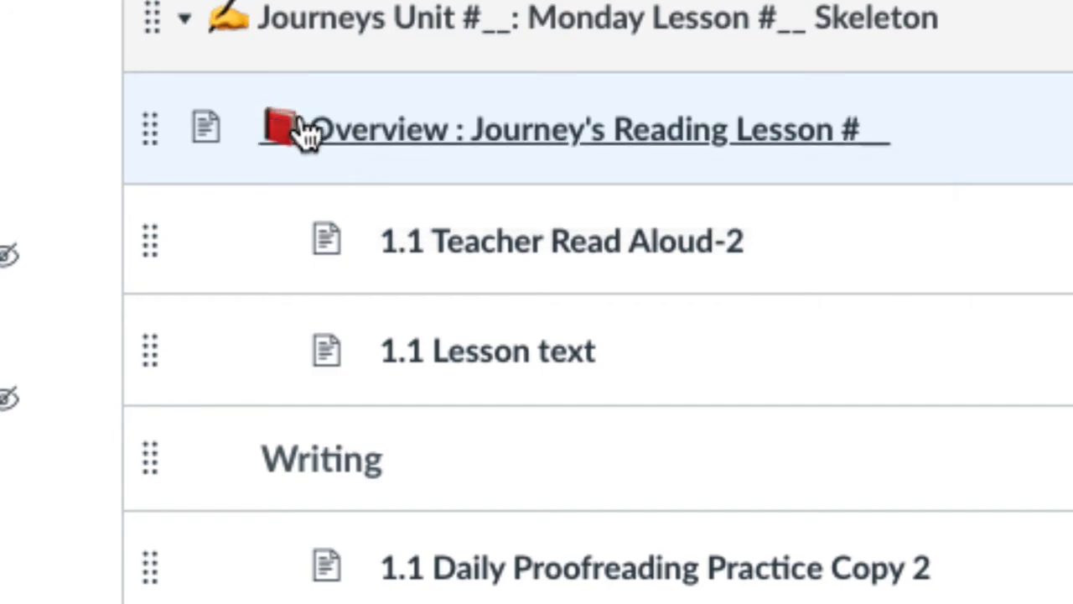
scroll(302, 298, "down", 6)
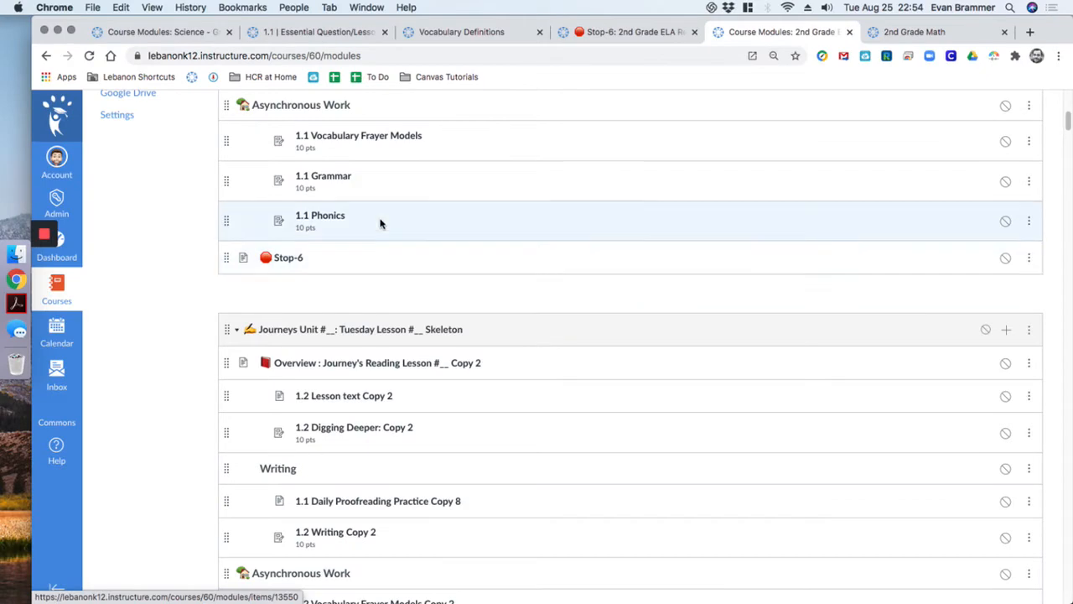
scroll(354, 253, "up", 1)
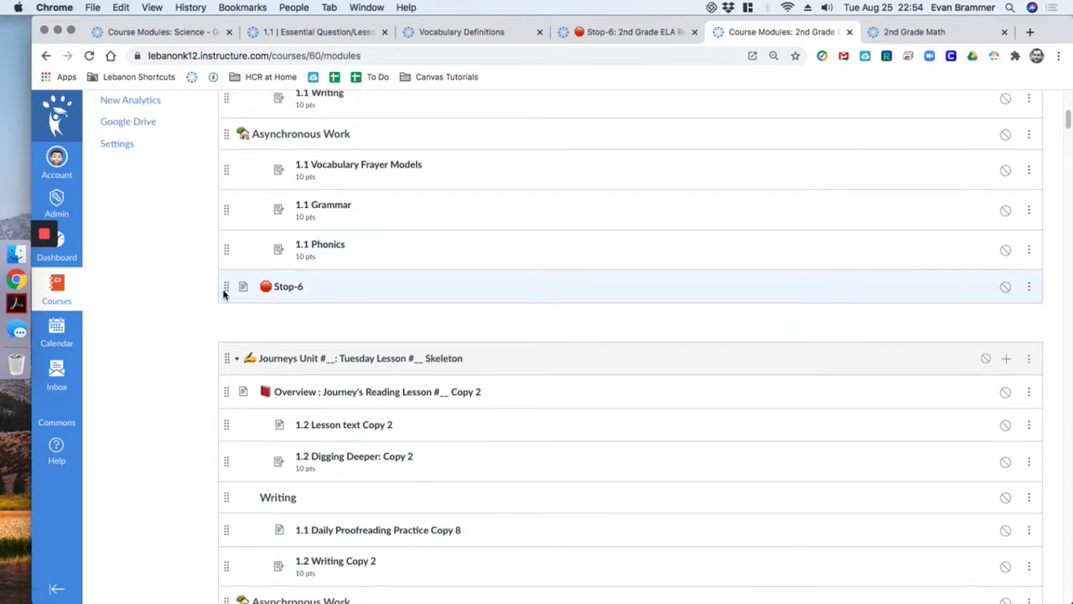
scroll(224, 291, "up", 3)
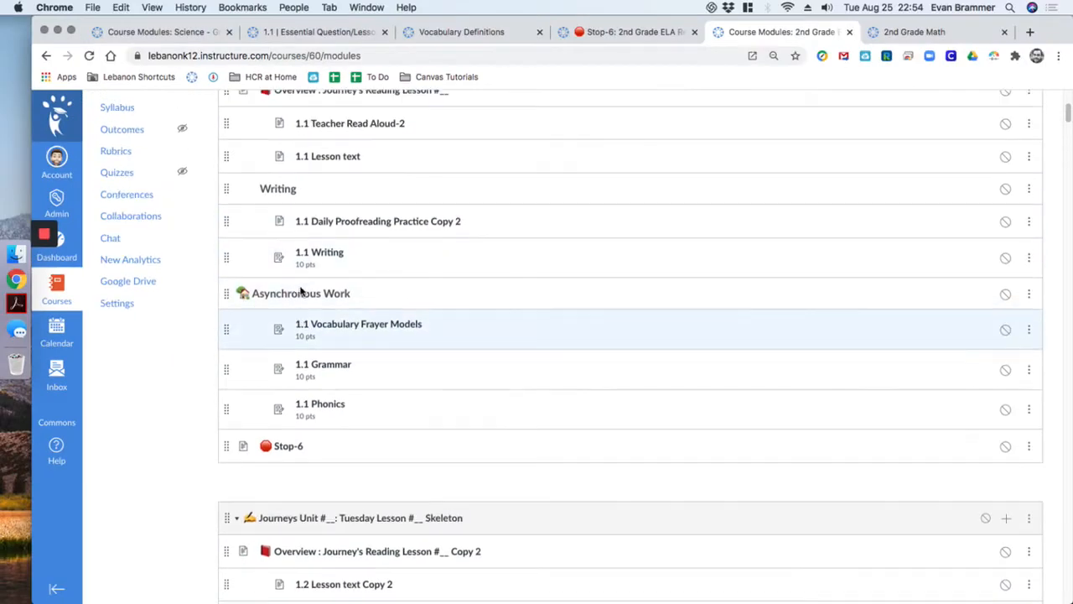
scroll(301, 290, "up", 2)
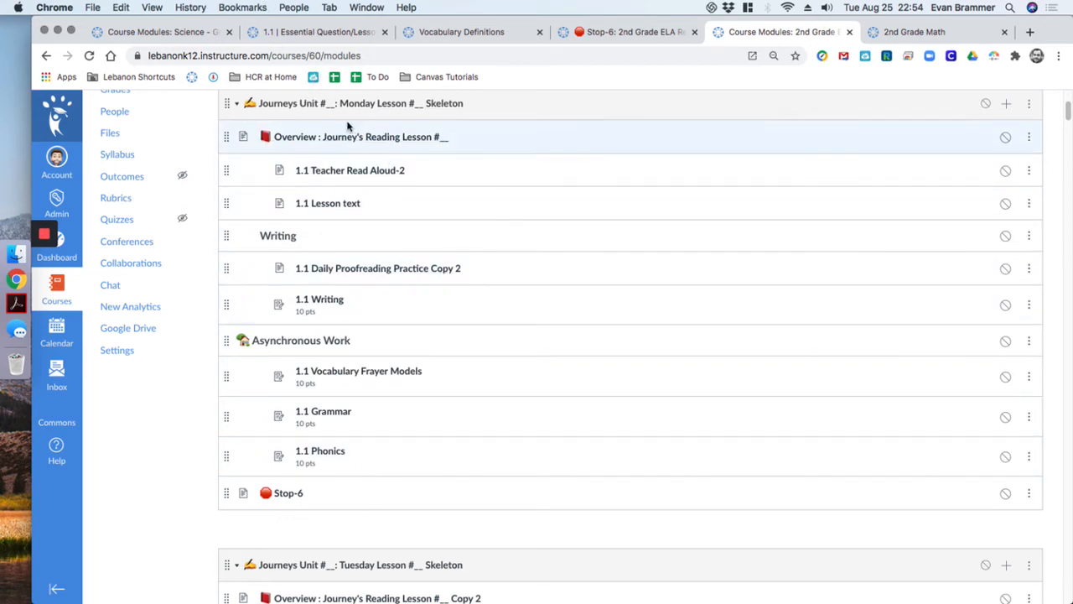
left_click_drag(1066, 116, 1065, 107)
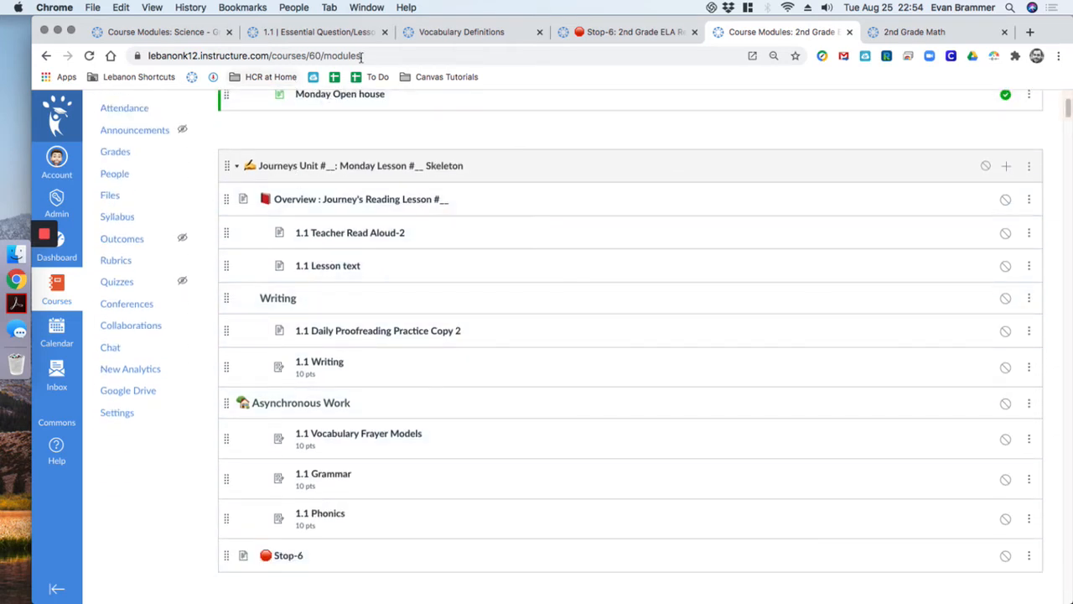
left_click(176, 31)
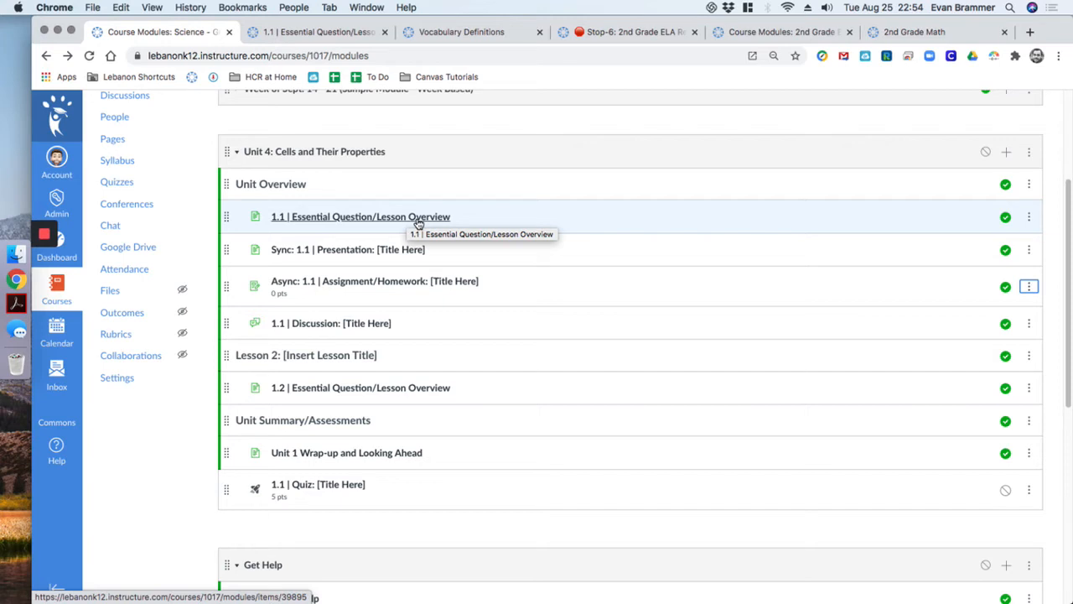
Edit the 1.1 Essential Question/Lesson Overview page, dismissing the auto-save prompt and enlarging the editor
left_click(337, 217)
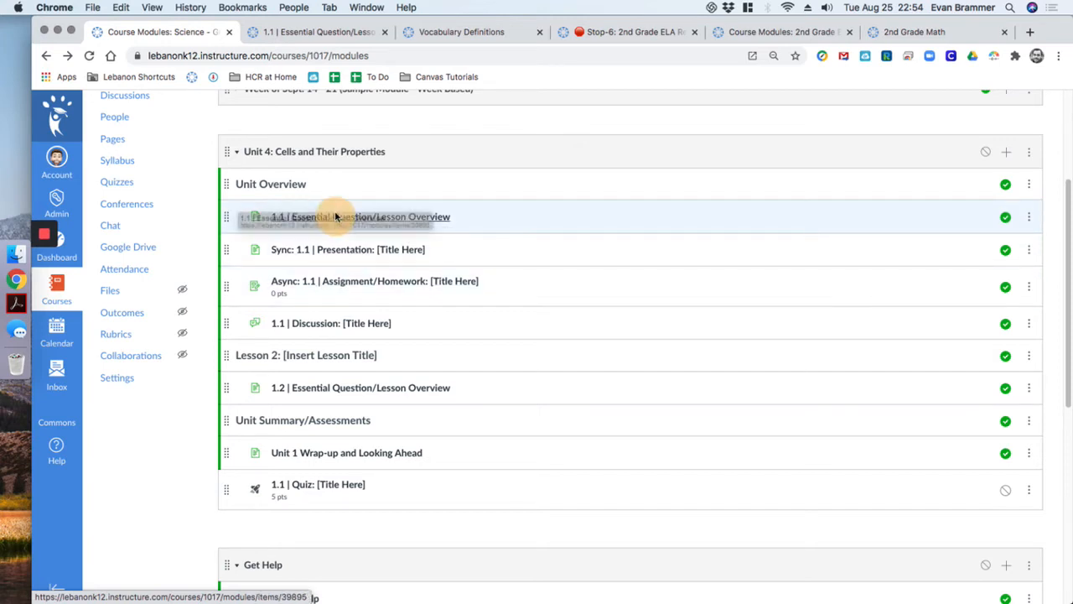
left_click(347, 218)
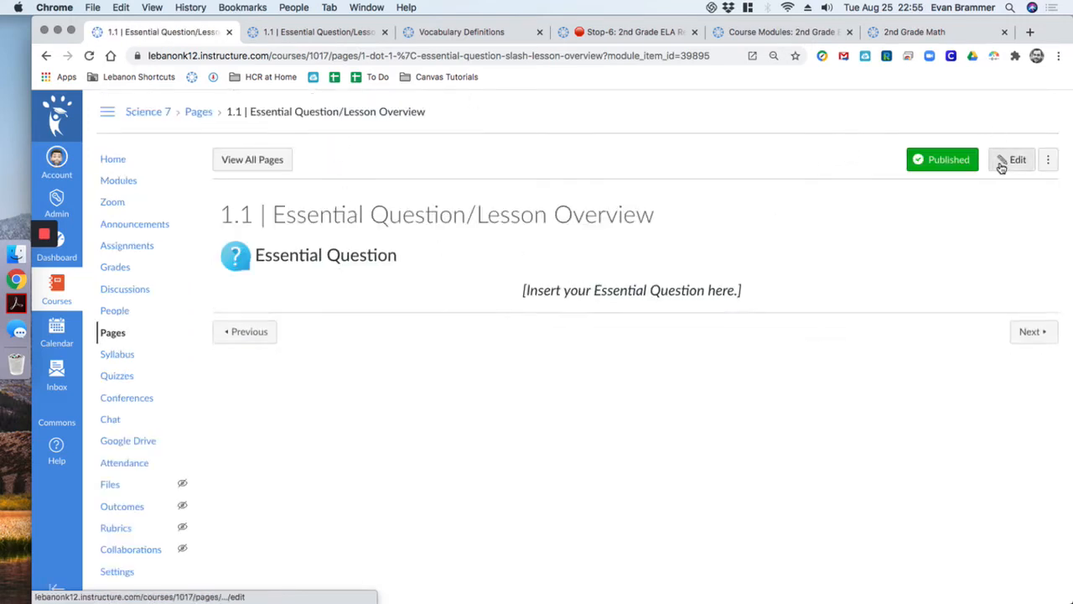
left_click(1014, 161)
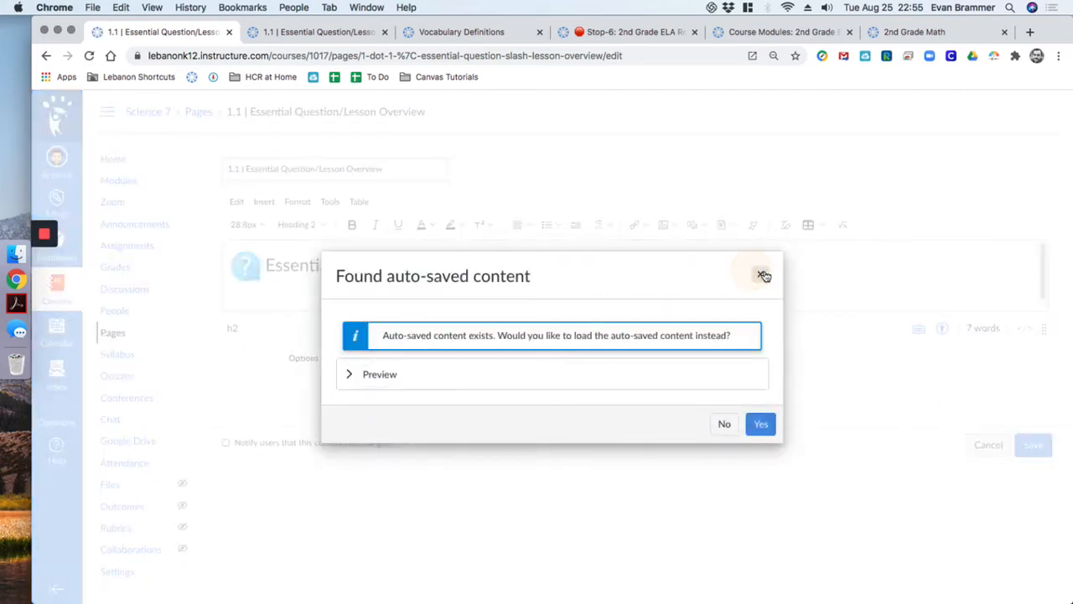
left_click(760, 274)
left_click_drag(1046, 328, 1044, 425)
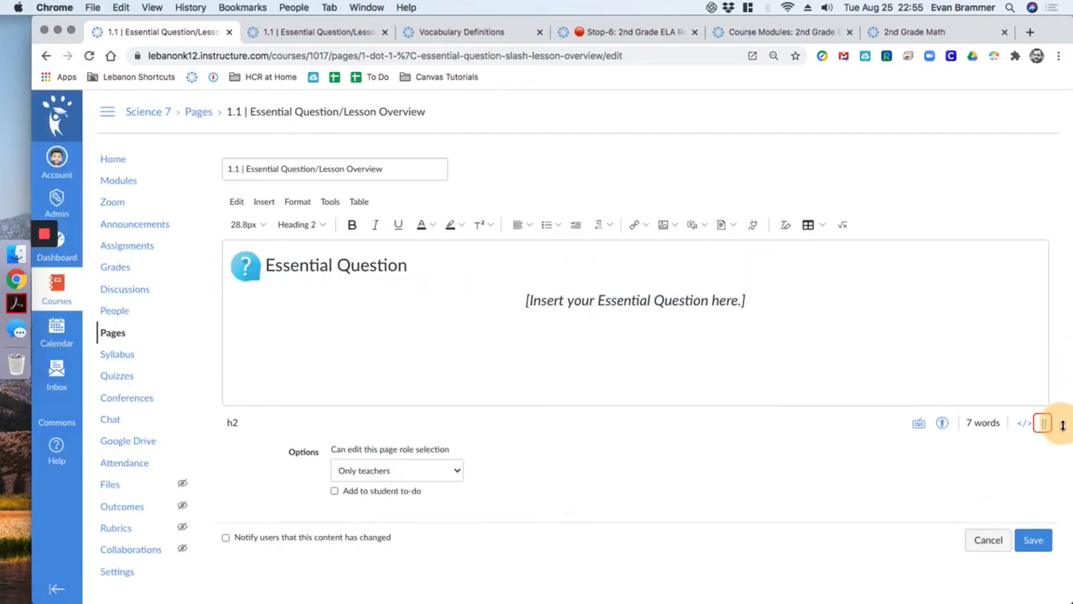
Add a left-aligned 'Learning Plan' line below the Essential Question placeholder
left_click(787, 307)
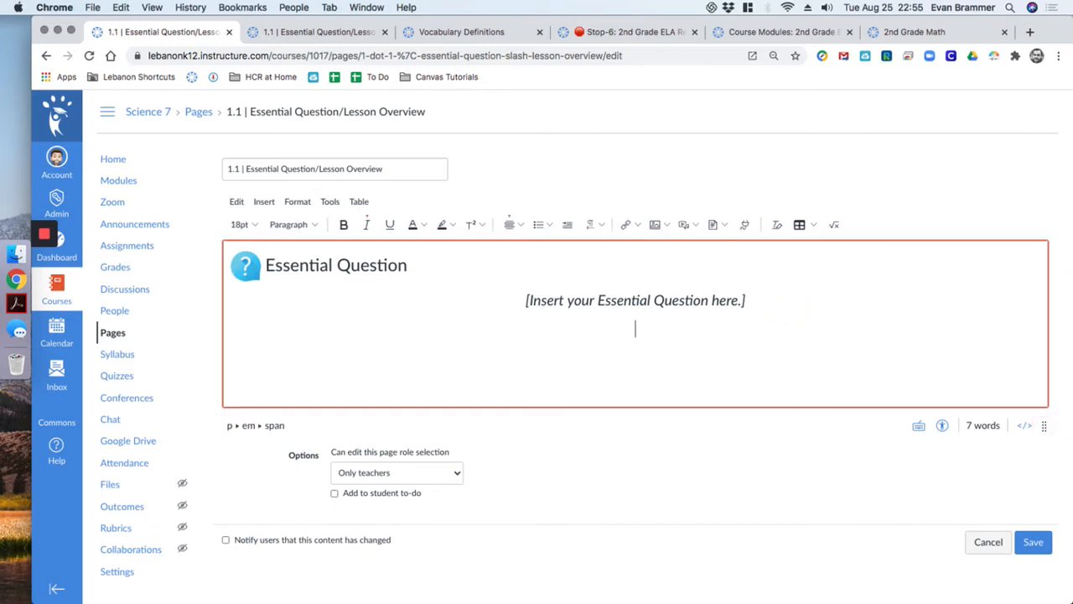
key("Return")
left_click(509, 224)
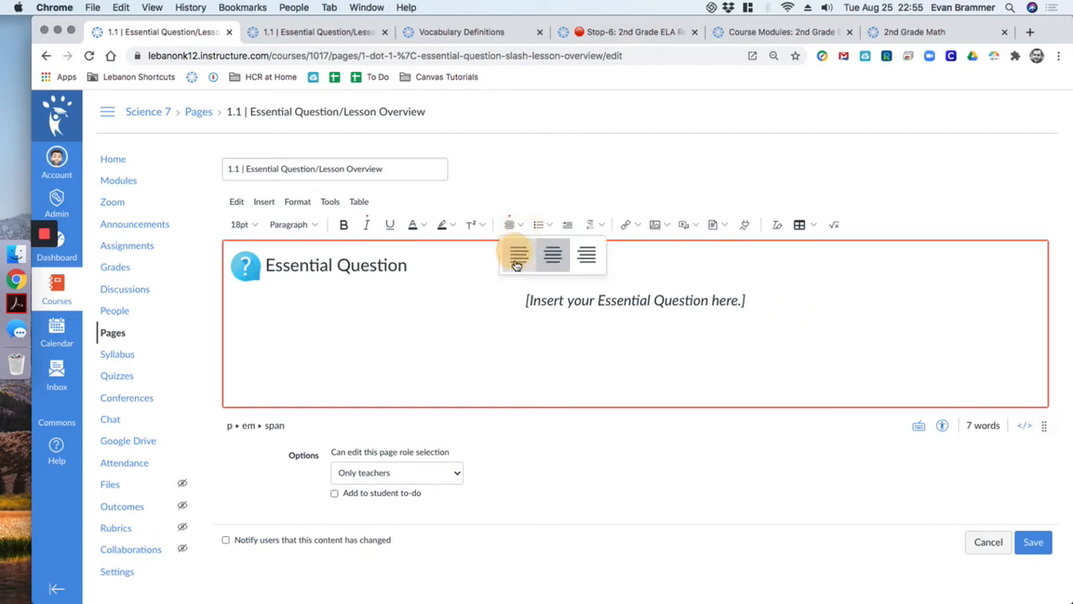
left_click(515, 252)
type("L")
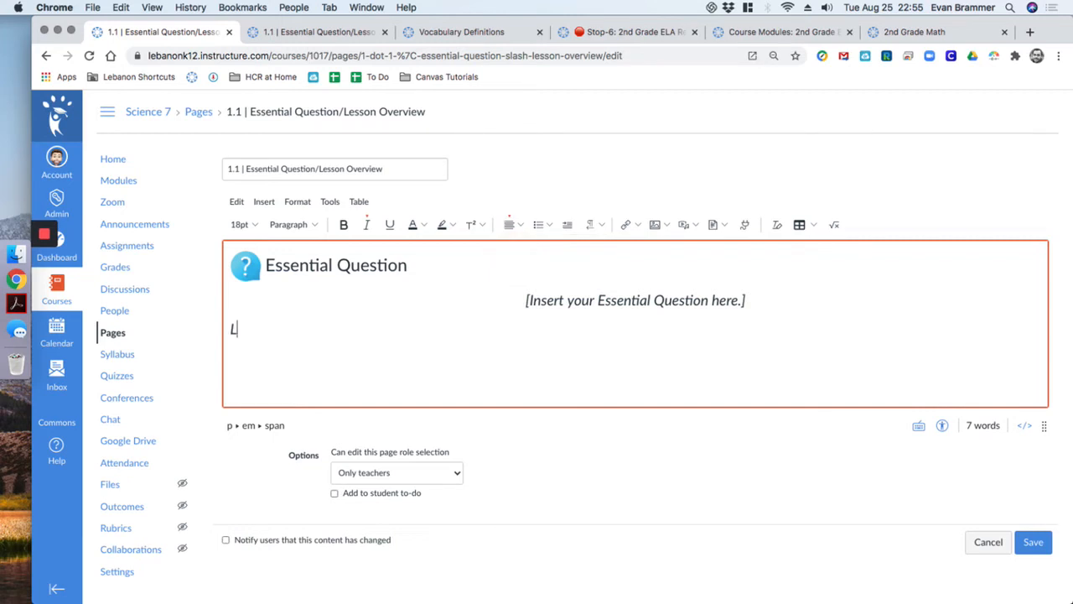
type("earning Plan")
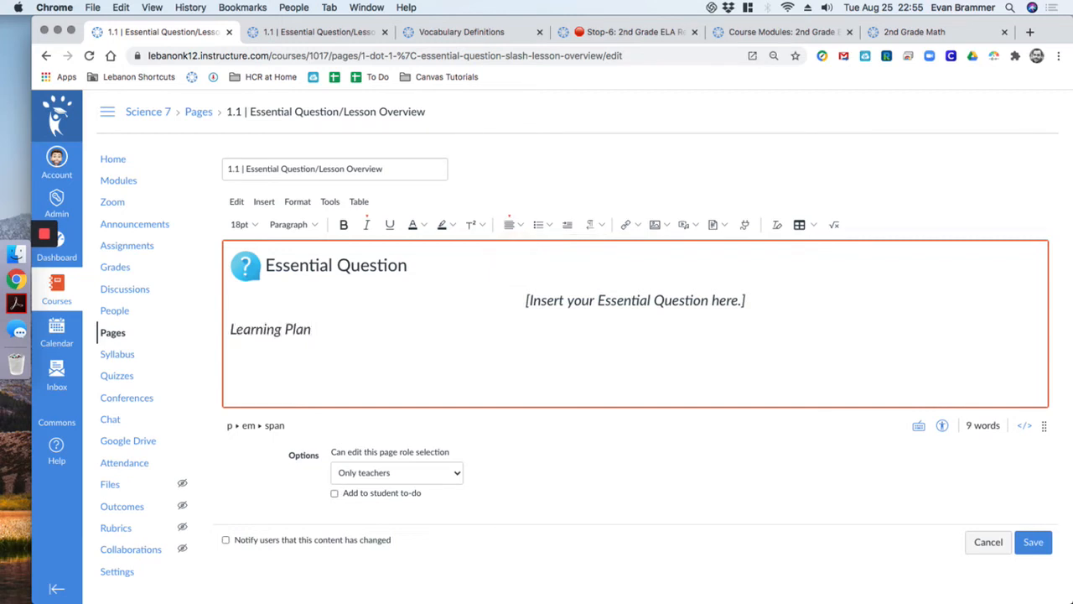
Try Heading 2 on Learning Plan, then revert it to a plain, non-italic paragraph
left_click_drag(358, 324, 230, 328)
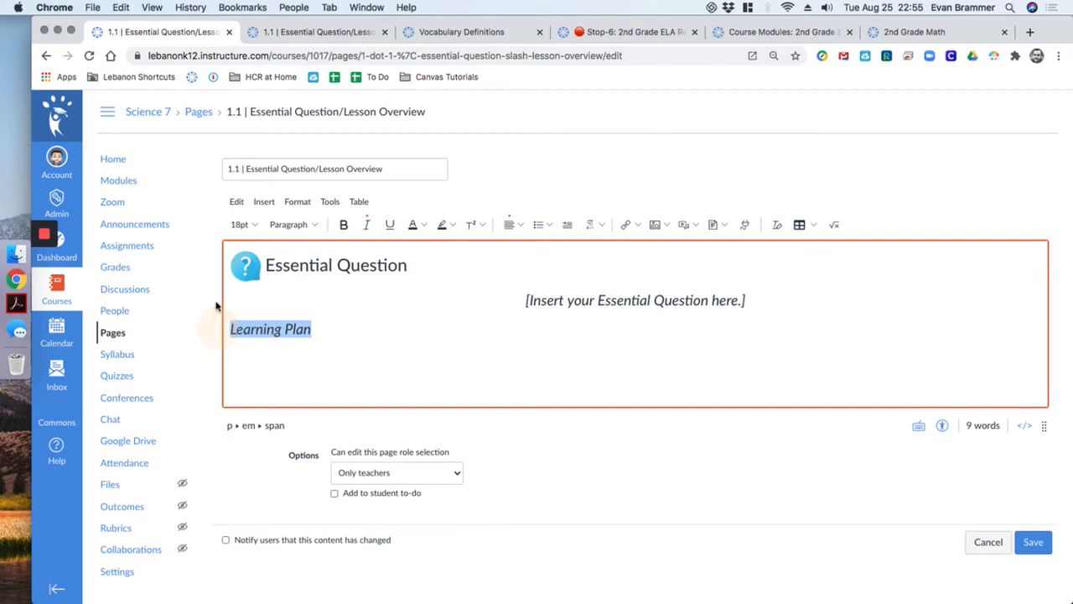
left_click(295, 225)
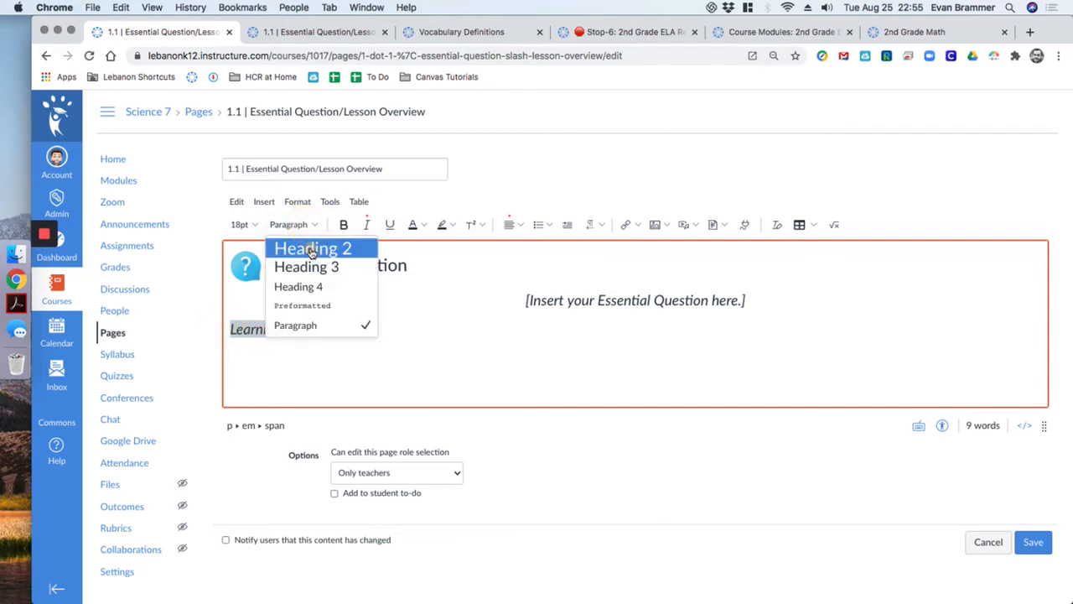
left_click(313, 248)
left_click(366, 224)
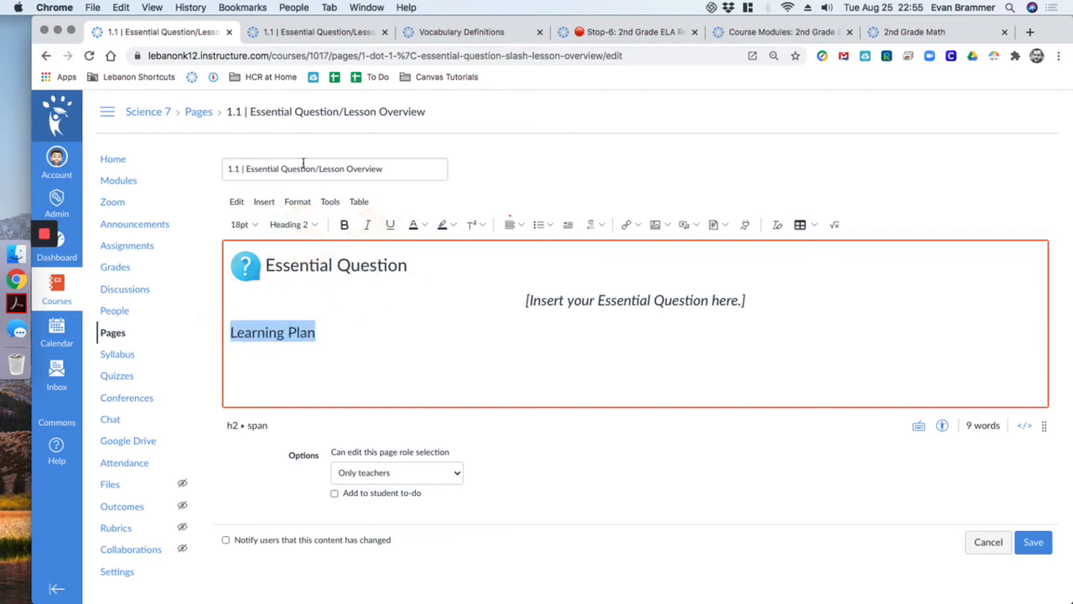
left_click(310, 224)
left_click(331, 326)
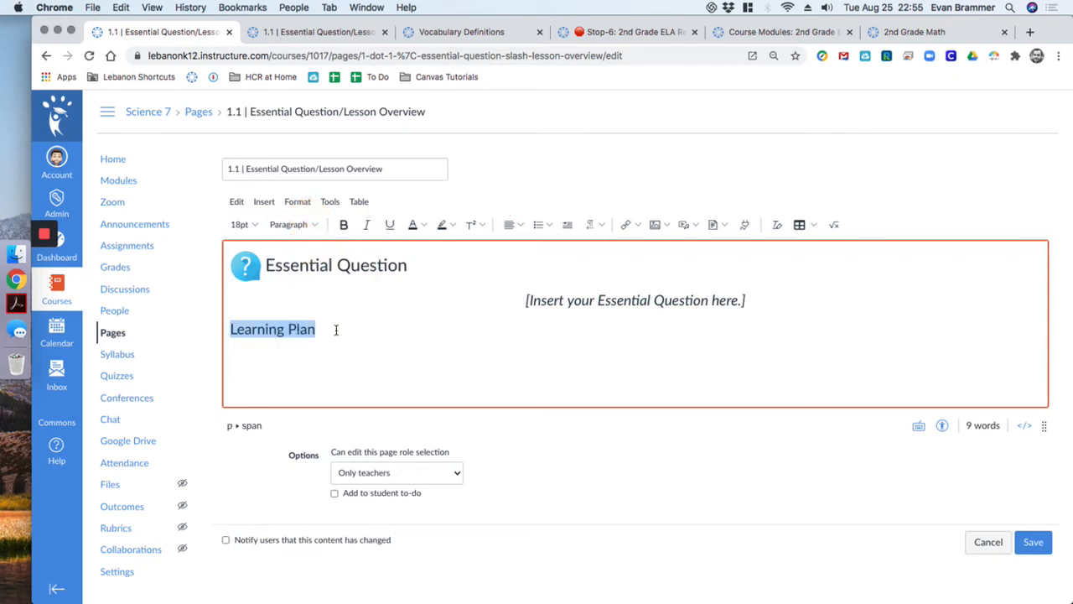
left_click(336, 328)
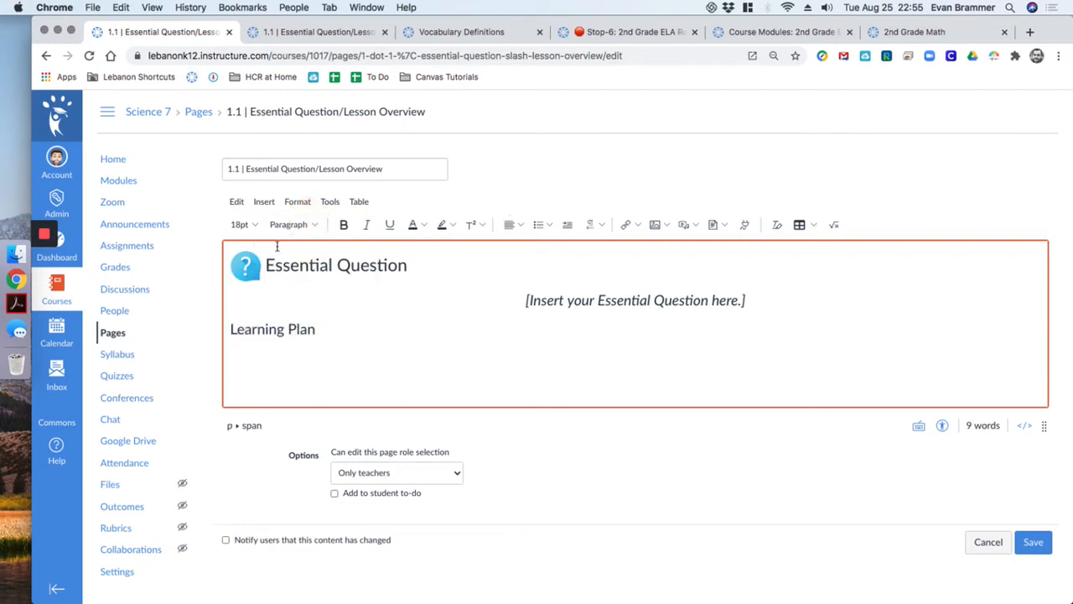
left_click(288, 259)
left_click(301, 328)
Add an indented 'Sync' line under Learning Plan with an empty, twice-indented bullet below
left_click(338, 329)
key("Return")
left_click(569, 224)
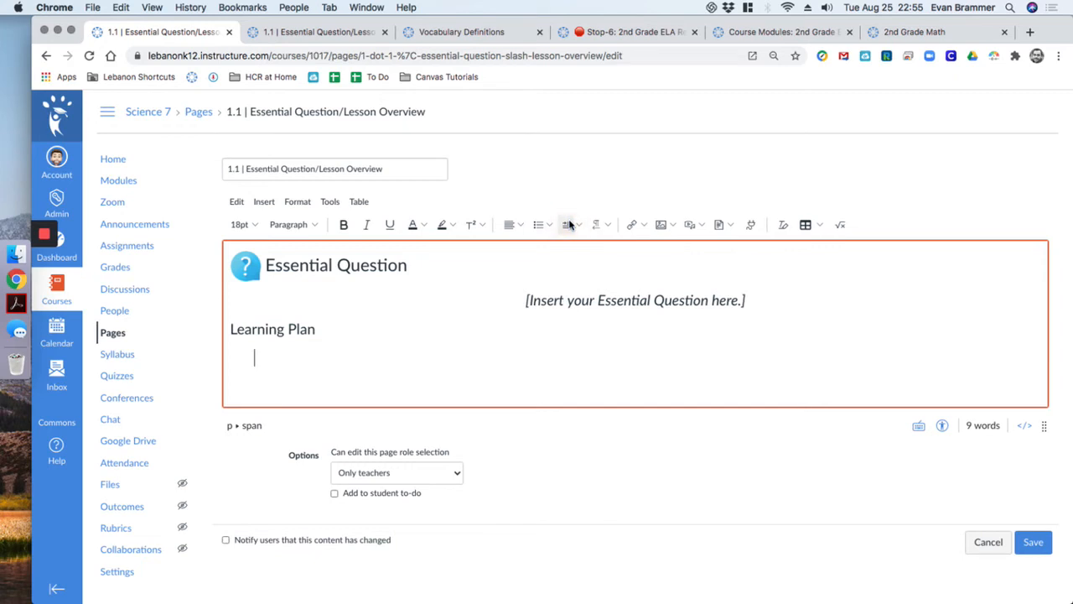
type("Synch")
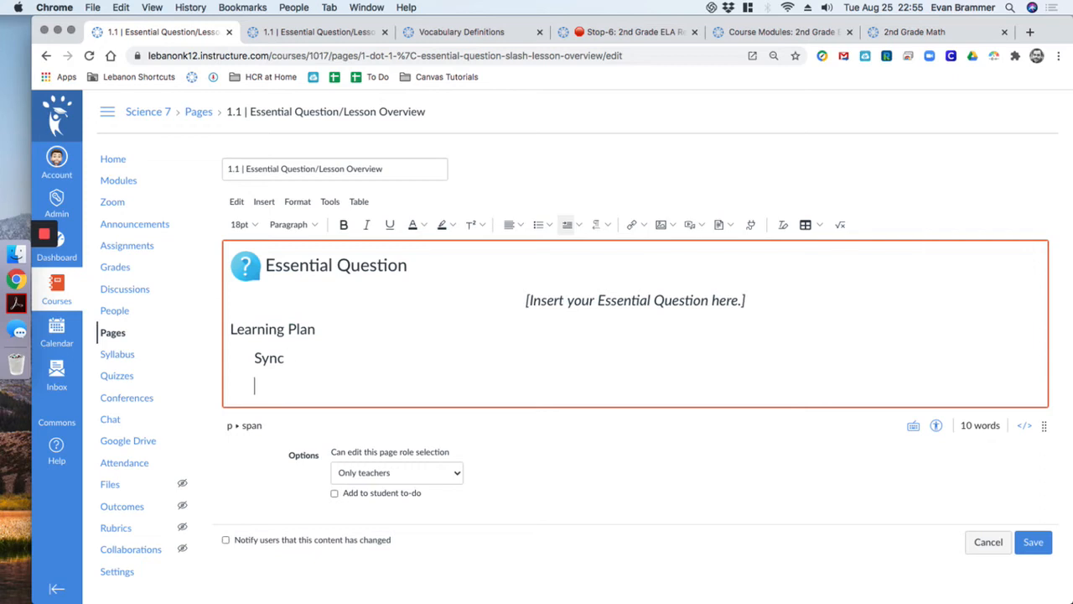
left_click(538, 224)
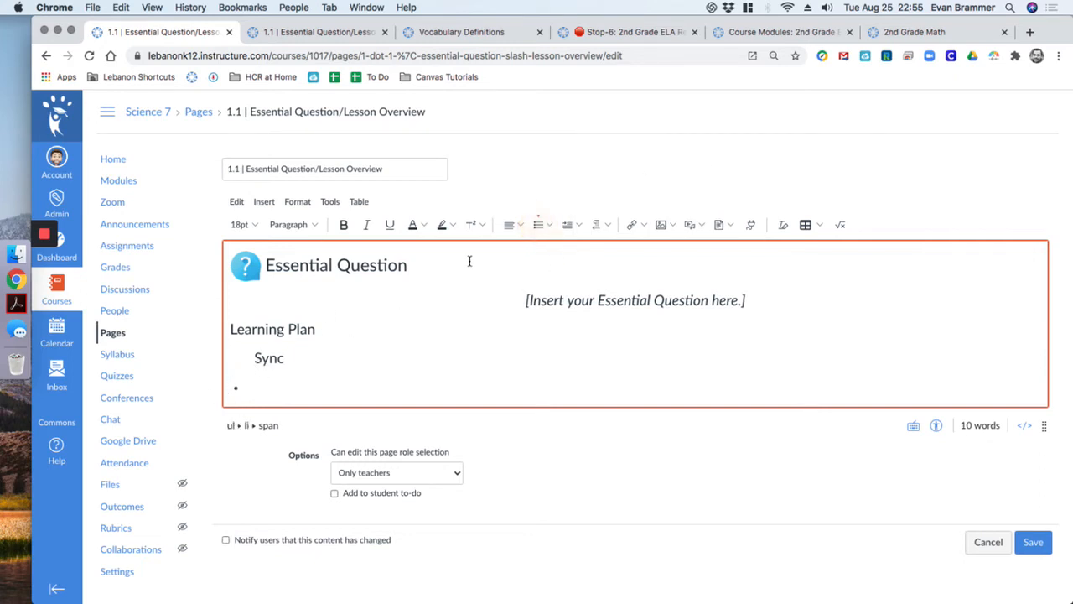
left_click(567, 224)
left_click(567, 224)
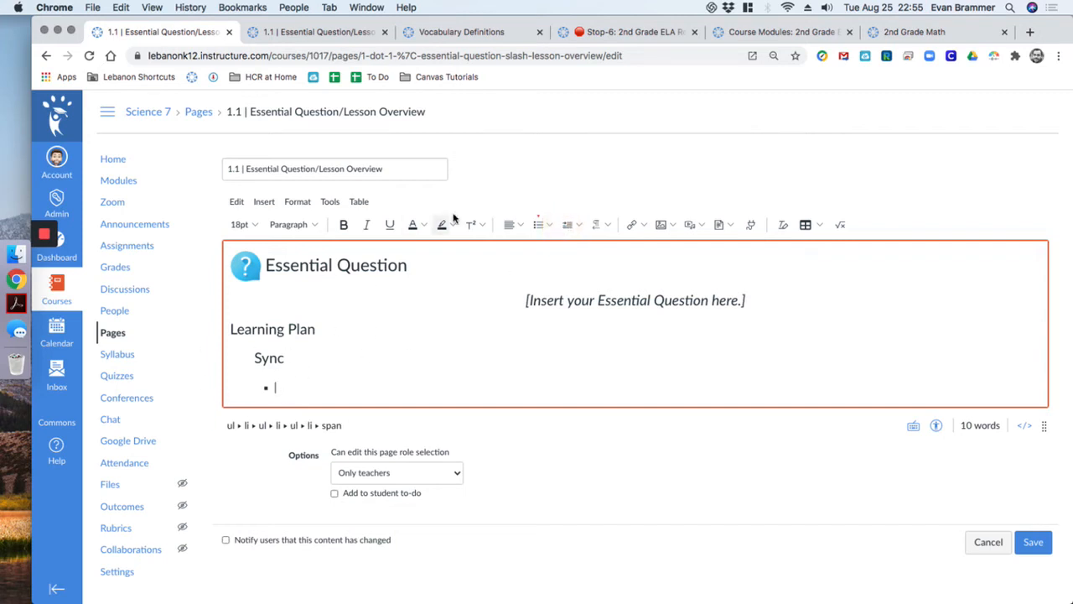
Link '1.2 Discussion: [Title Here]' from course assignments into the bullet and start a new bullet
left_click(642, 225)
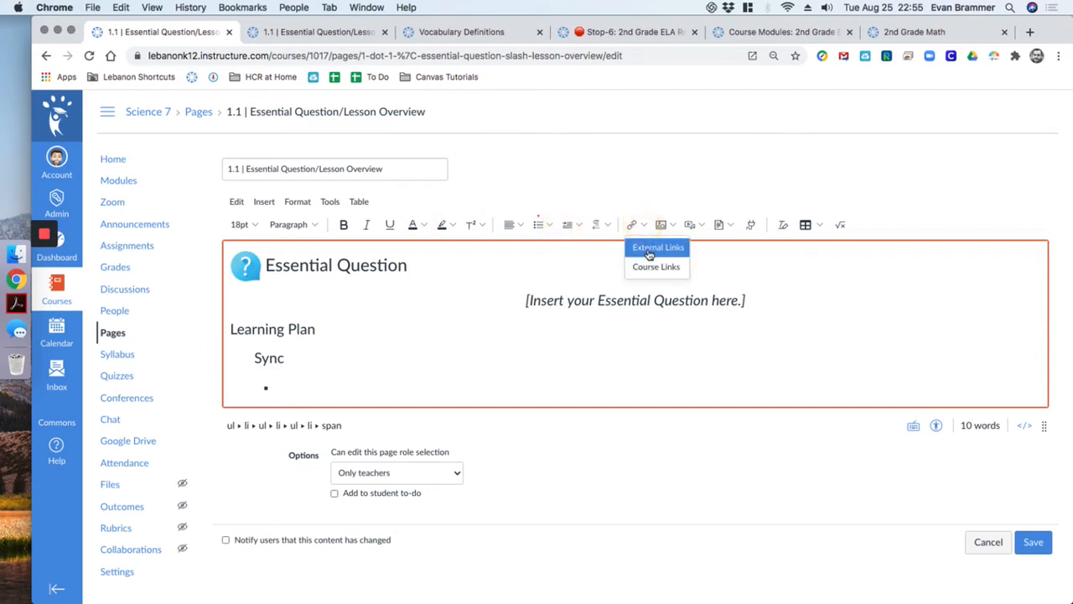
left_click(651, 263)
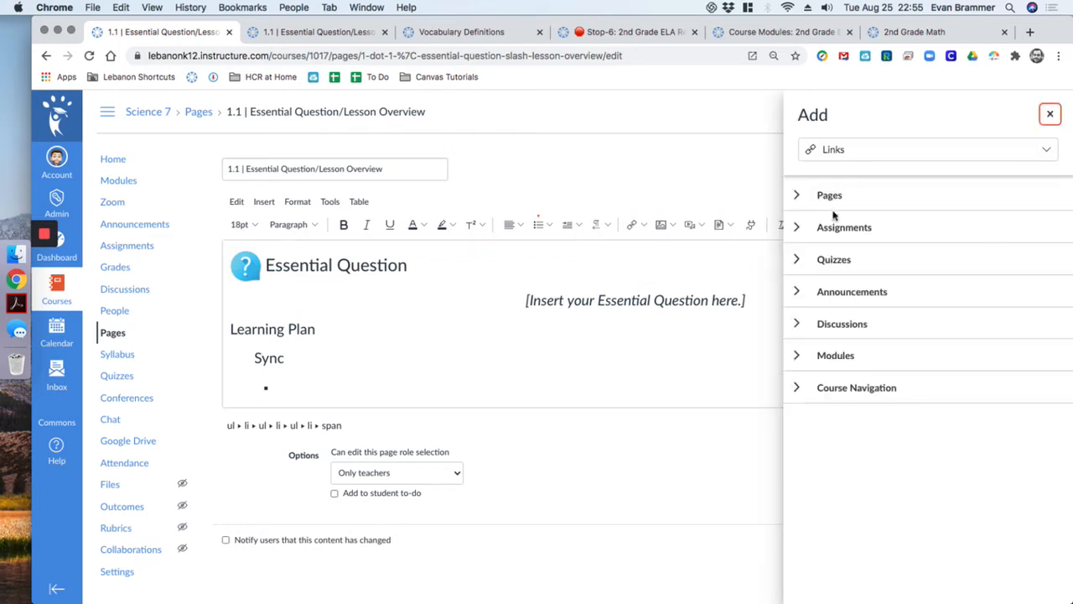
left_click(803, 230)
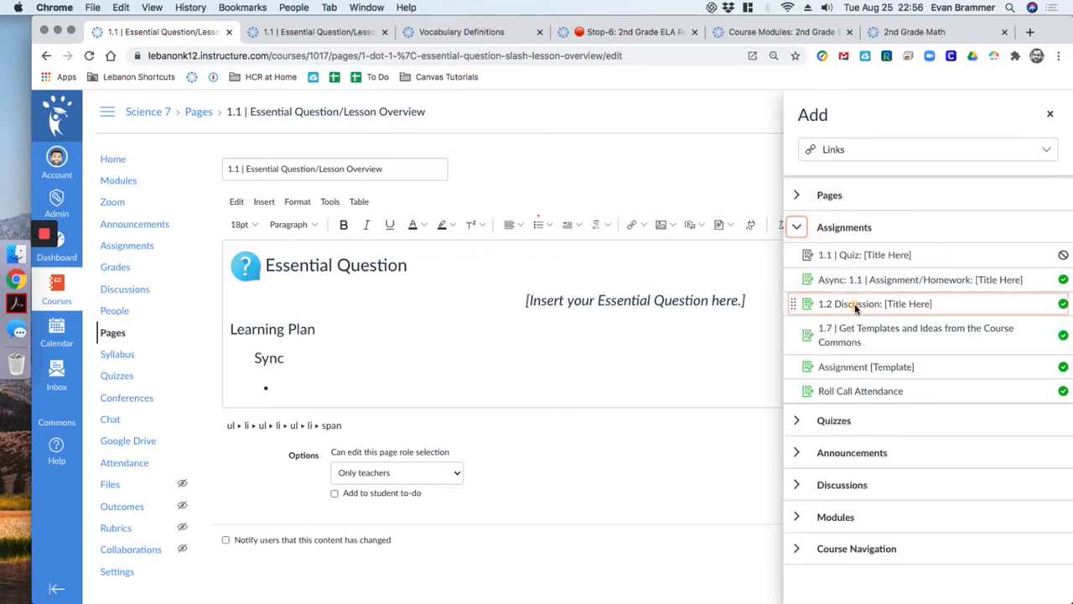
left_click(854, 303)
left_click(506, 377)
key("Return")
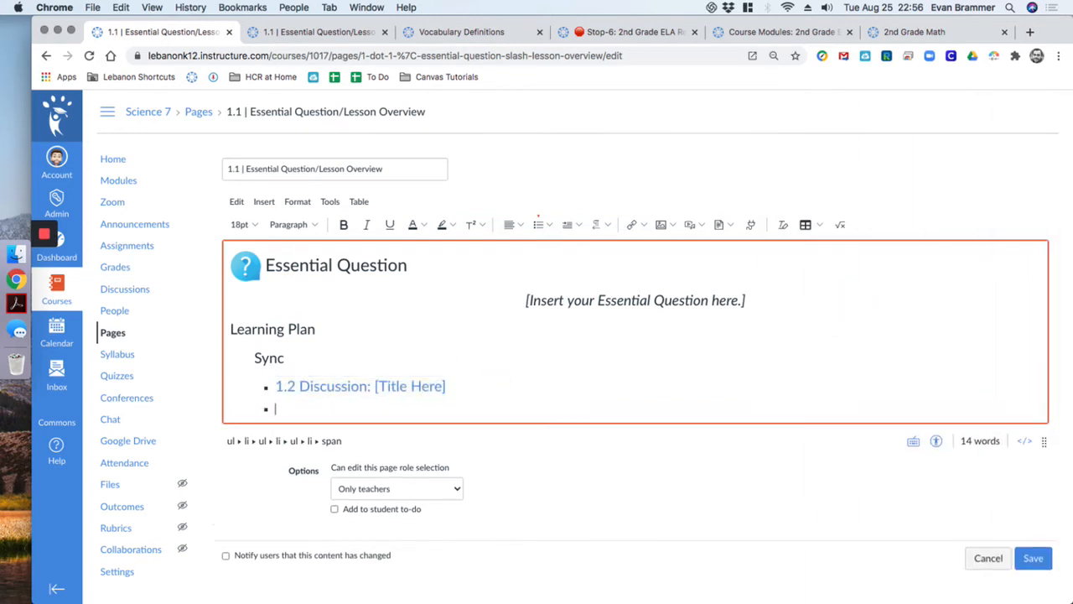
Link the Assignment [Template] item in the next bullet, then select the 1.2 Discussion link
left_click(635, 223)
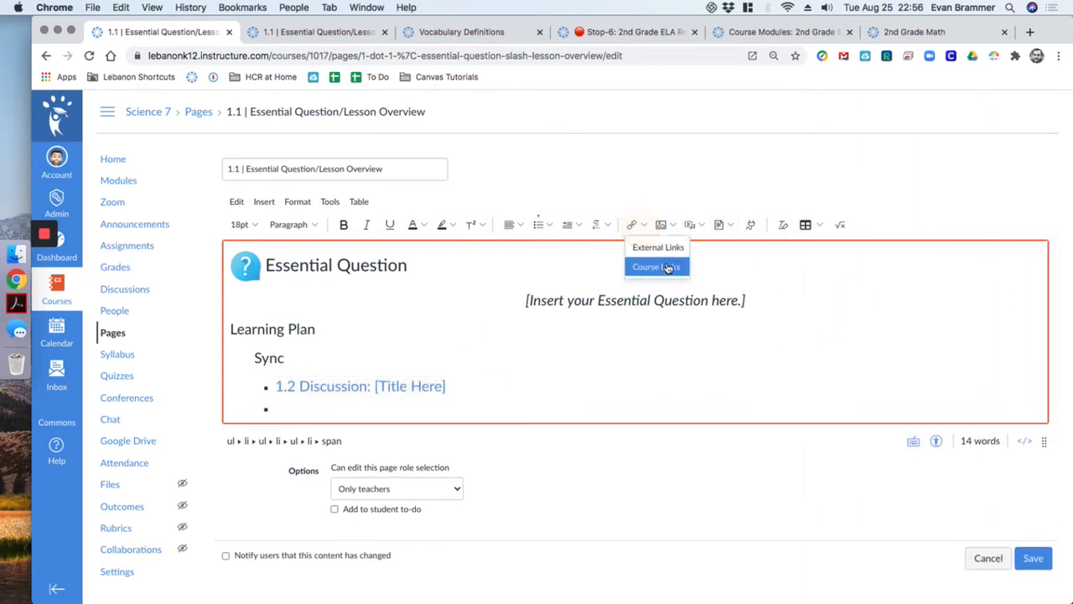
left_click(655, 265)
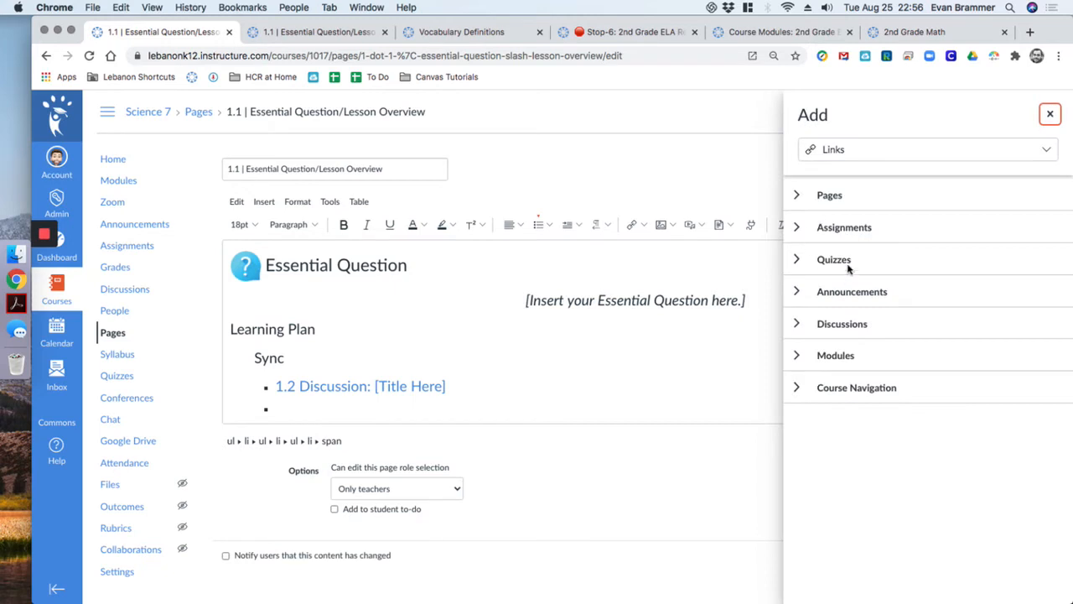
left_click(800, 233)
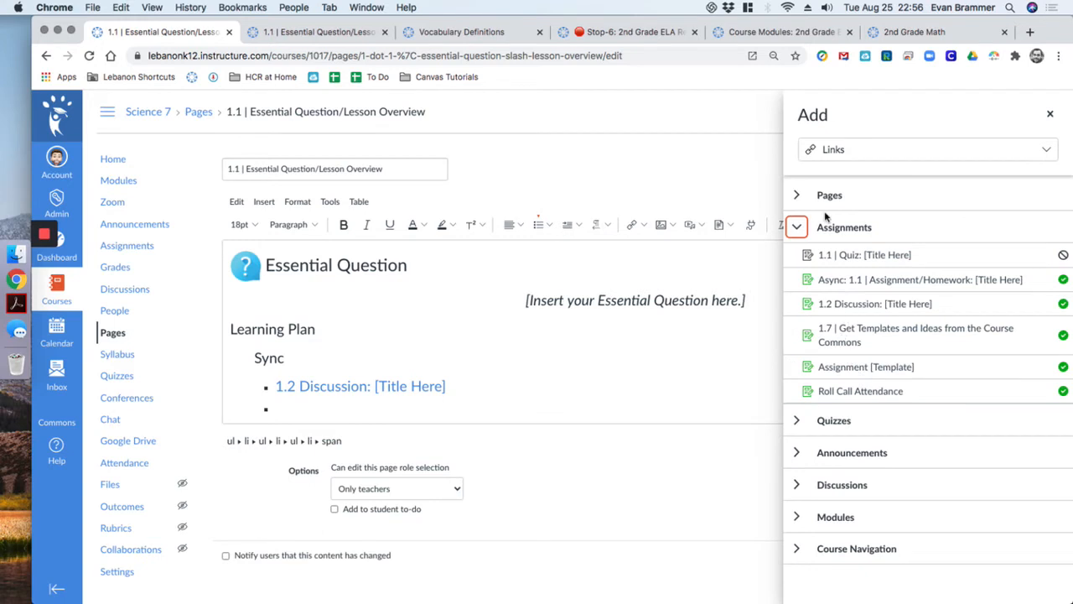
left_click(847, 366)
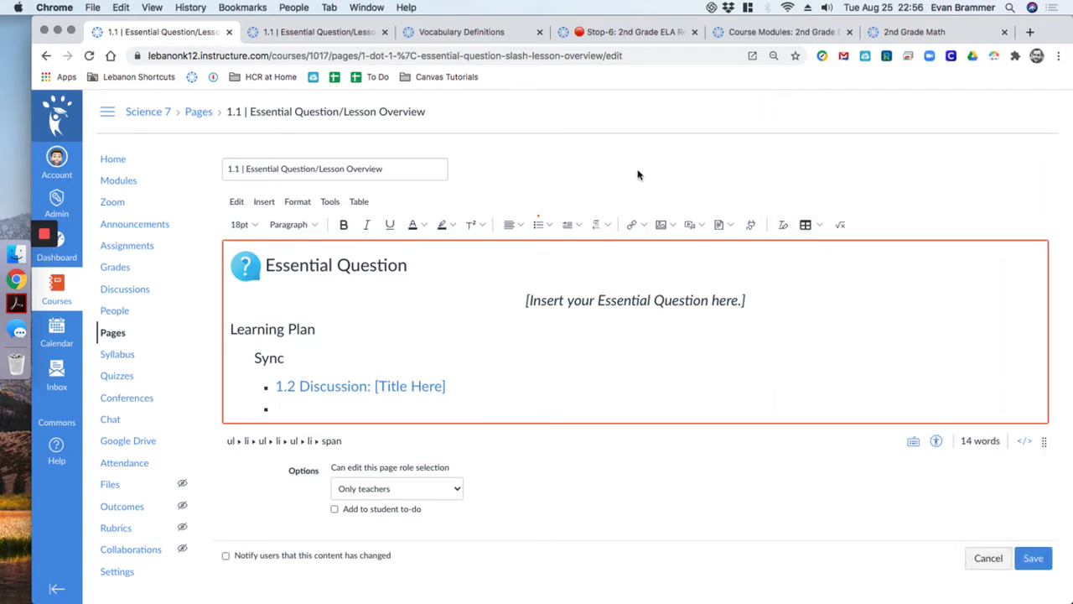
left_click_drag(446, 386, 270, 386)
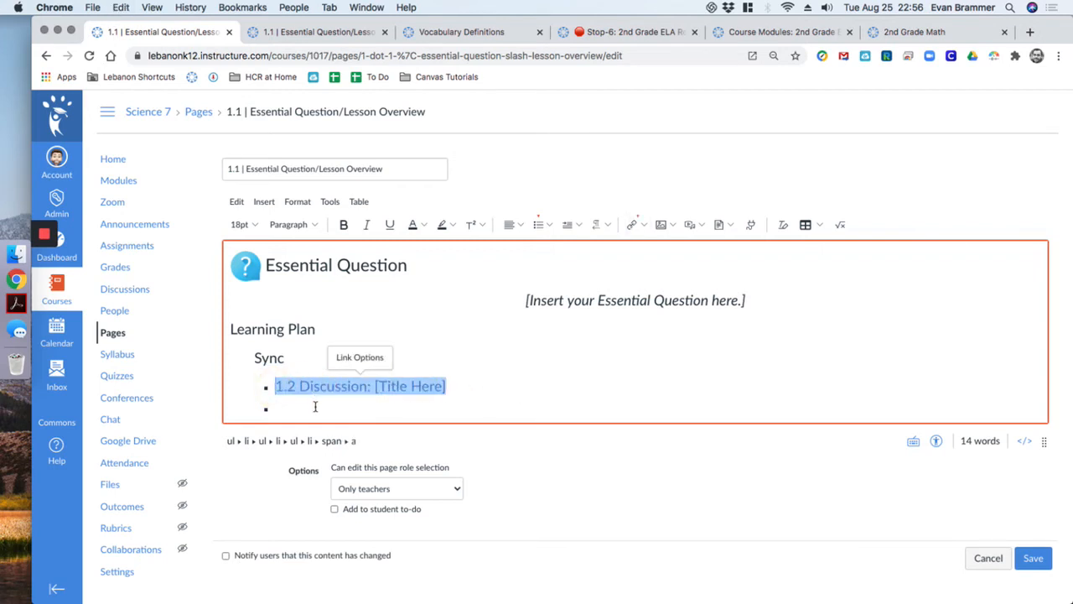
Copy the 1.2 Discussion link and paste it so the Sync list holds four copies
left_click(313, 405)
type("13 IMPORT CONTENT FROM COMMONS")
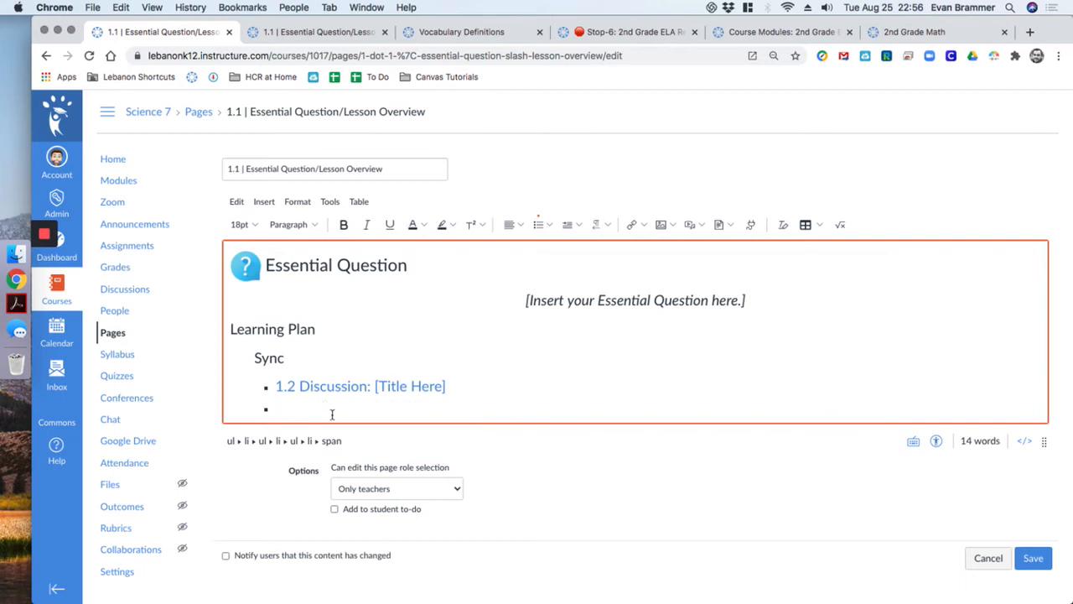
right_click(383, 385)
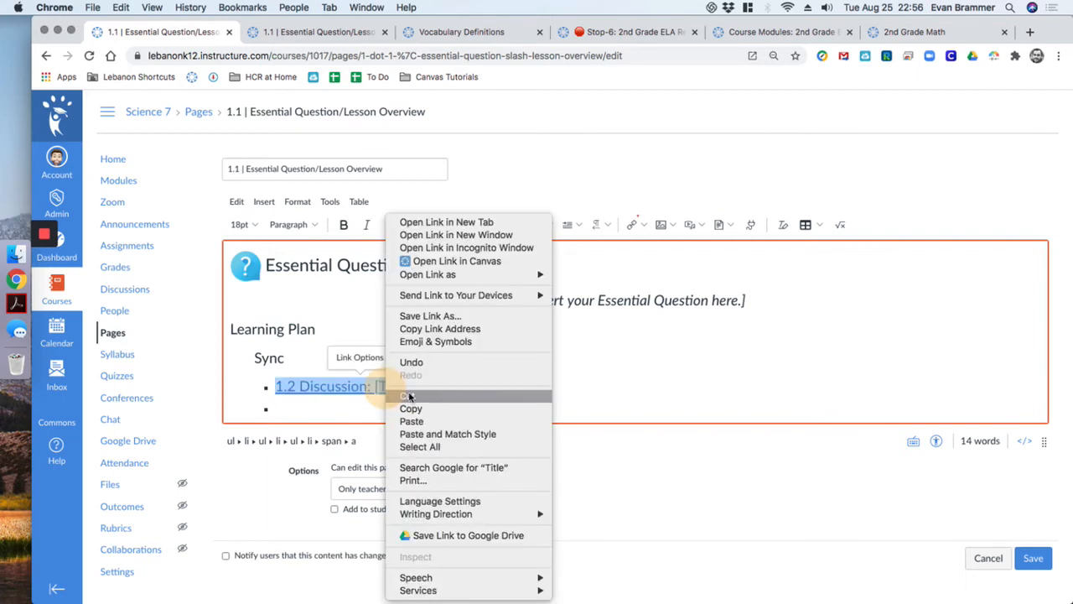
left_click(317, 327)
left_click_drag(447, 386, 268, 384)
key("cmd+c")
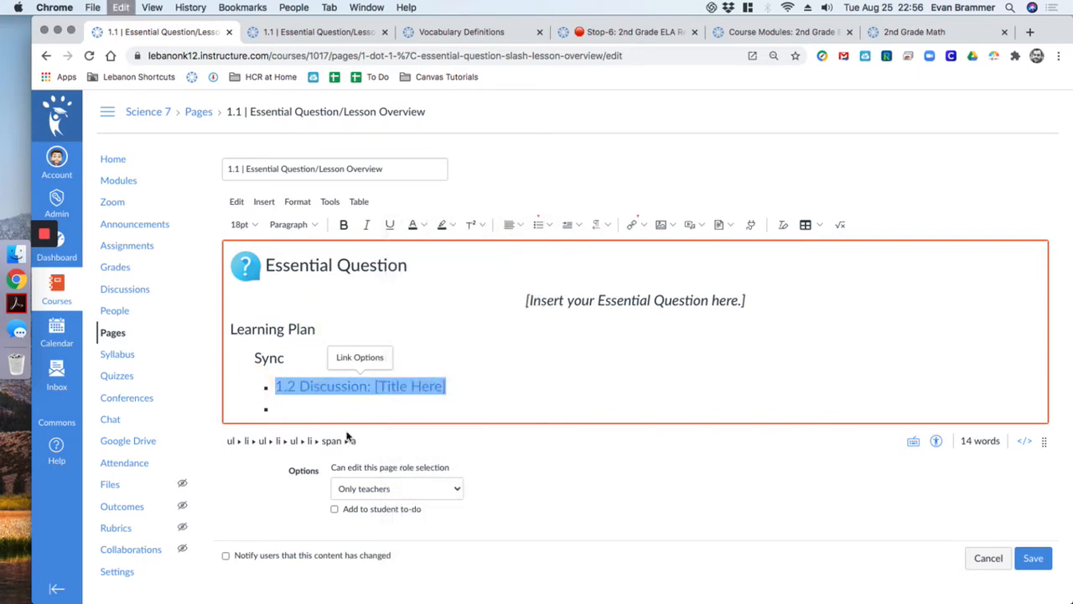
left_click(322, 408)
key("cmd+v")
key("cmd+v")
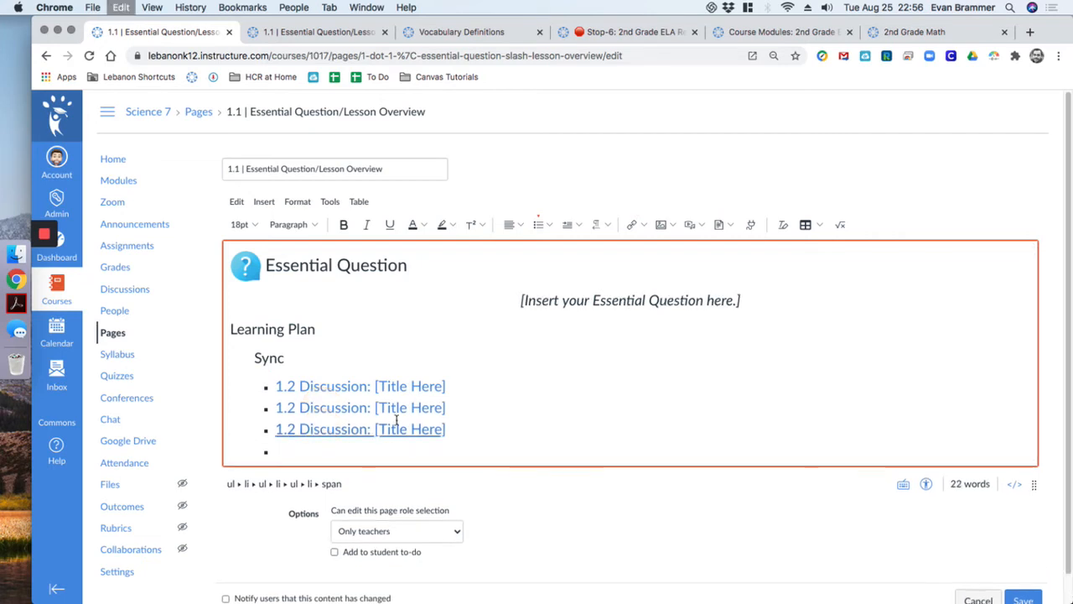
key("super+v")
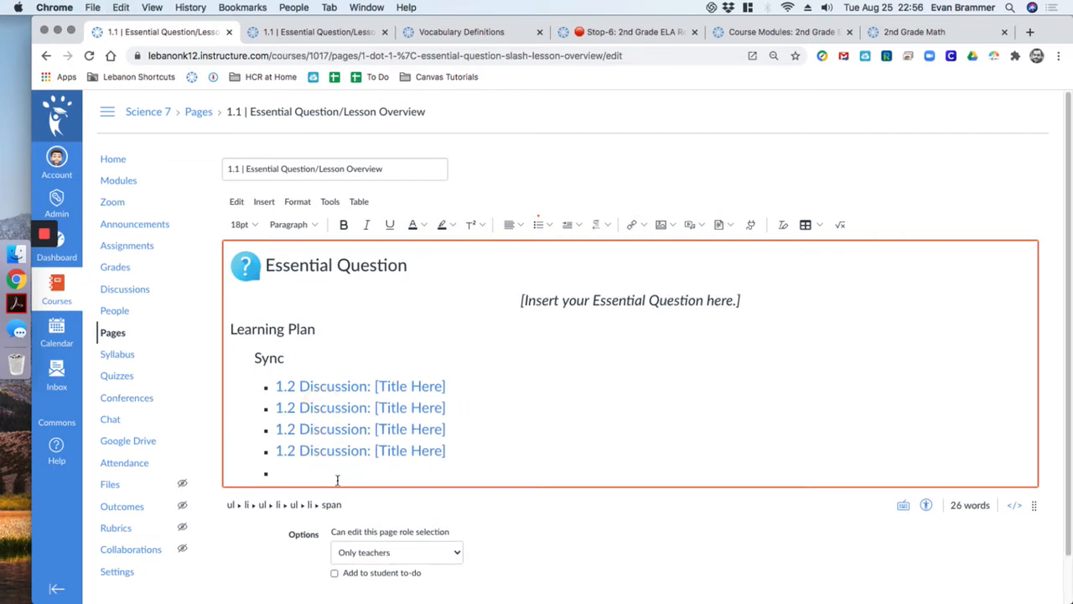
Exit the list and start a new plain paragraph below the links for the next heading
key("BackSpace")
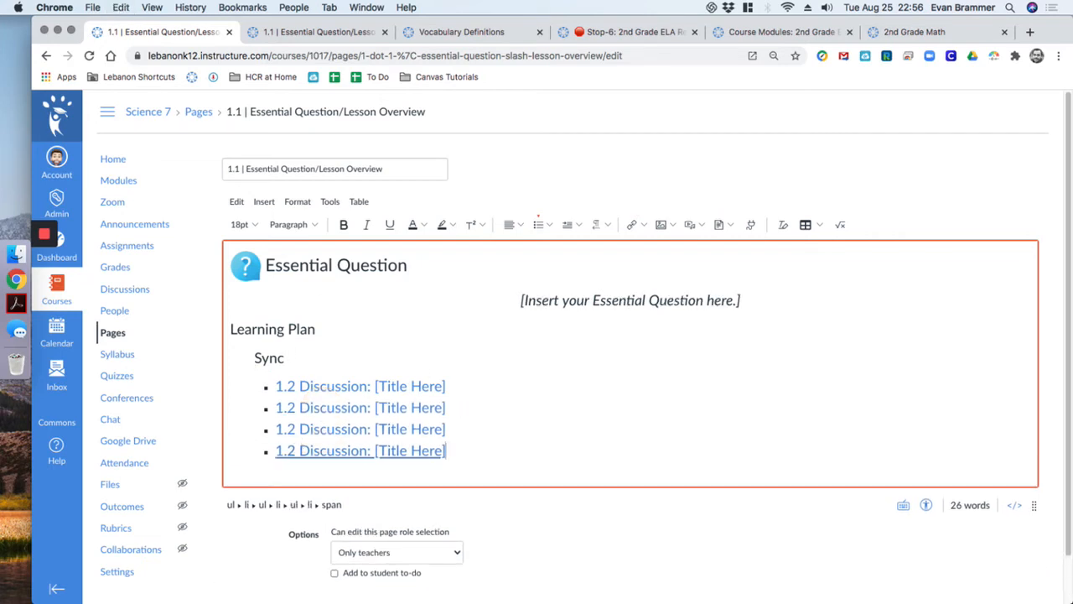
key("Return")
key("Return")
key("Return")
type("Syn")
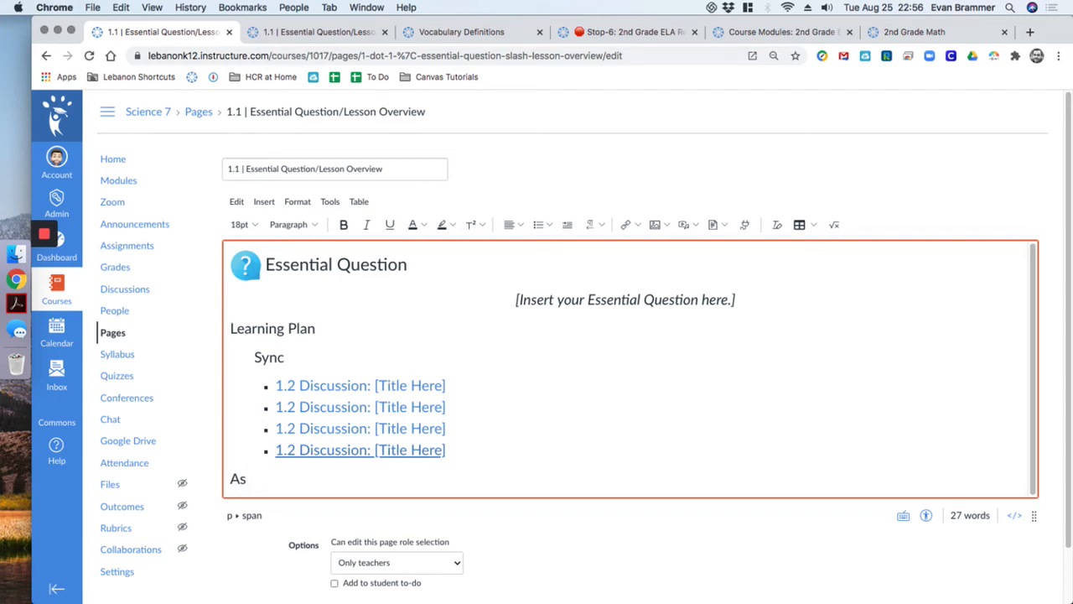
Indent the Async heading and add a square bullet nested to match the Sync links
left_click(568, 223)
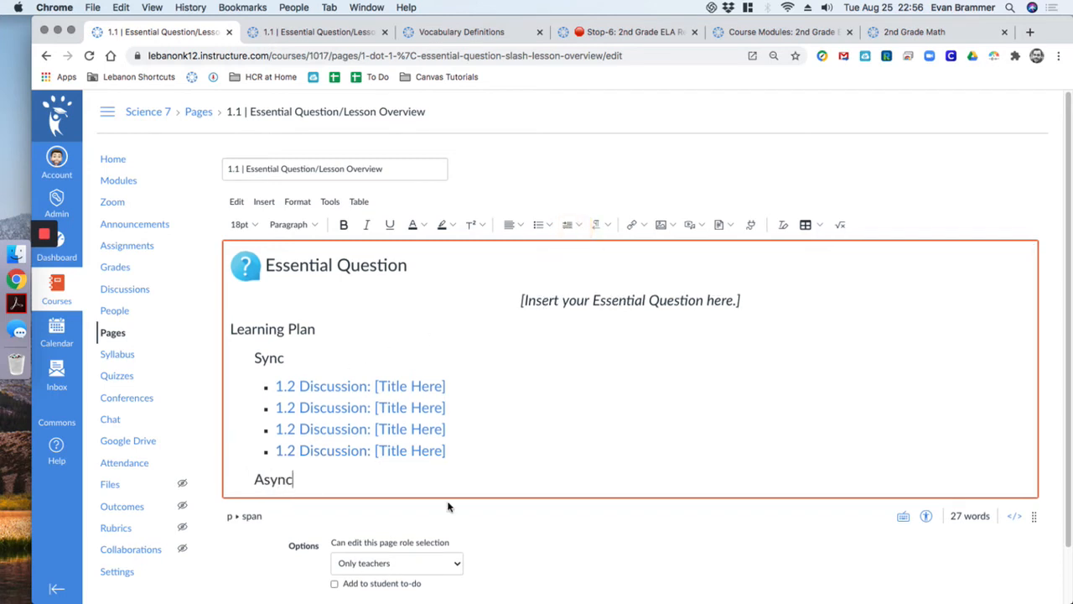
key("Return")
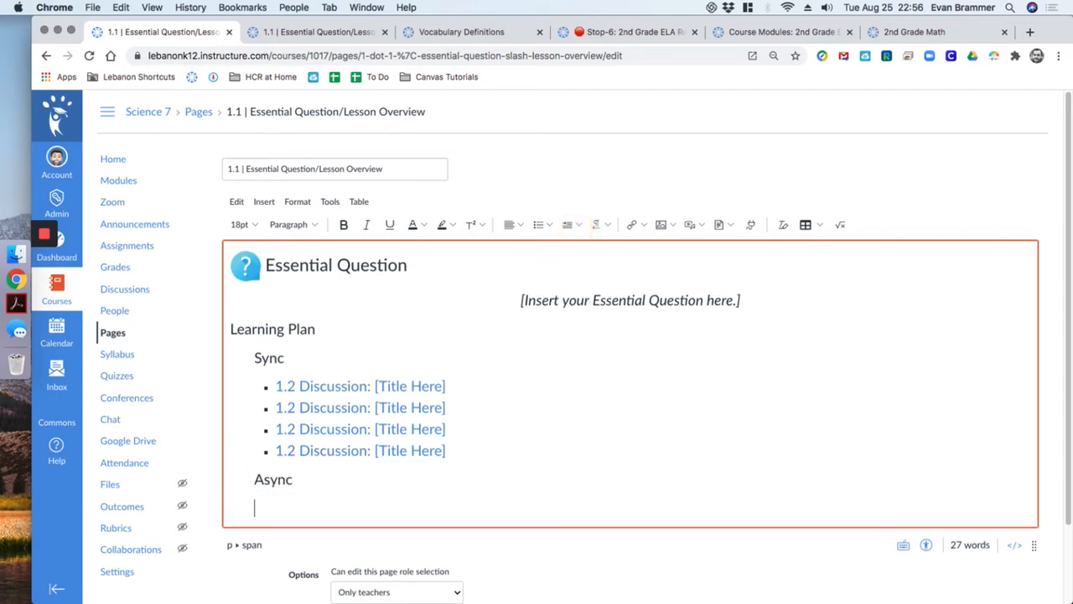
left_click(546, 228)
left_click(611, 256)
left_click(569, 226)
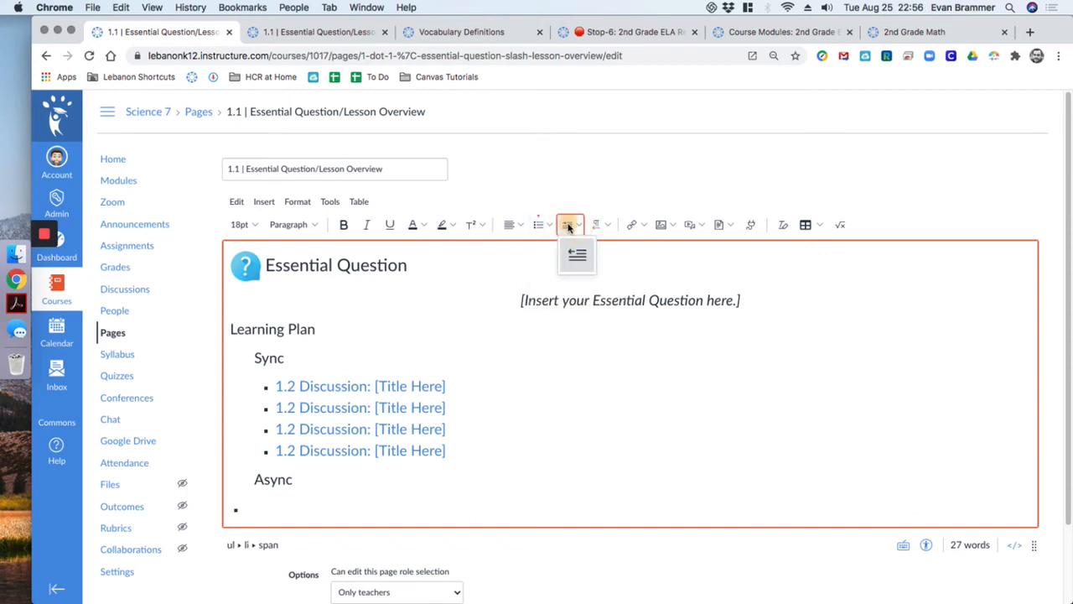
left_click(568, 226)
left_click(569, 226)
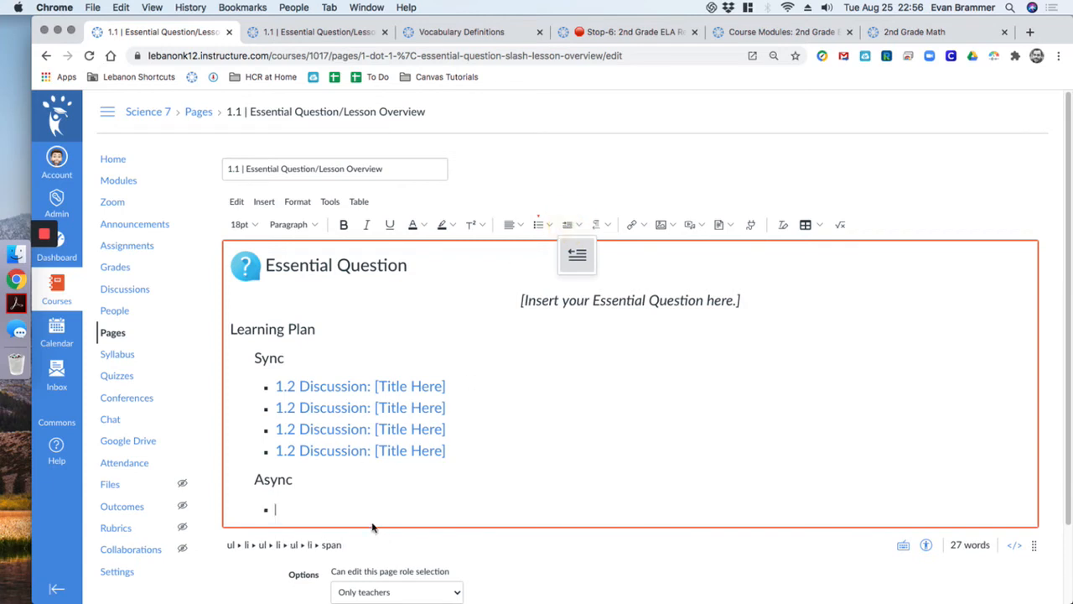
Link 'Async: 1.1 | Assignment/Homework: [Title Here]' from course assignments into the bullet
left_click(635, 223)
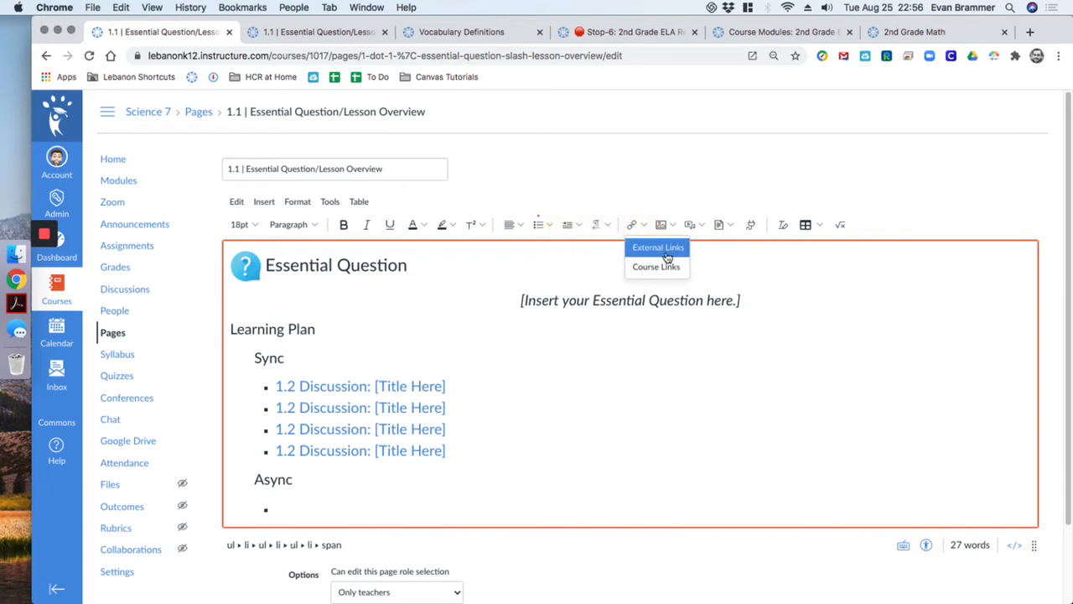
left_click(660, 248)
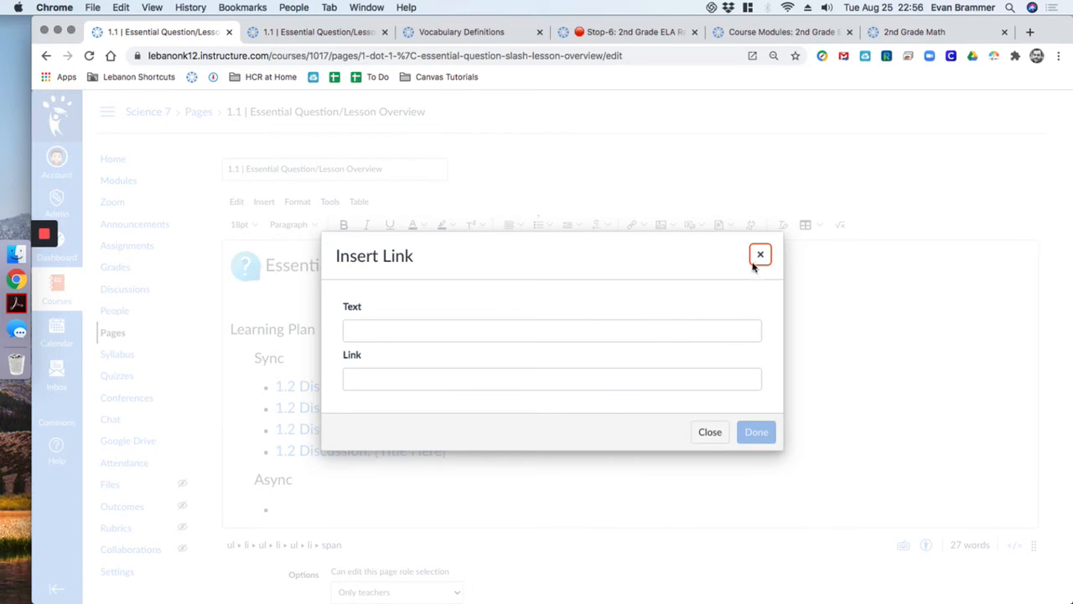
left_click(754, 264)
left_click(638, 224)
left_click(662, 268)
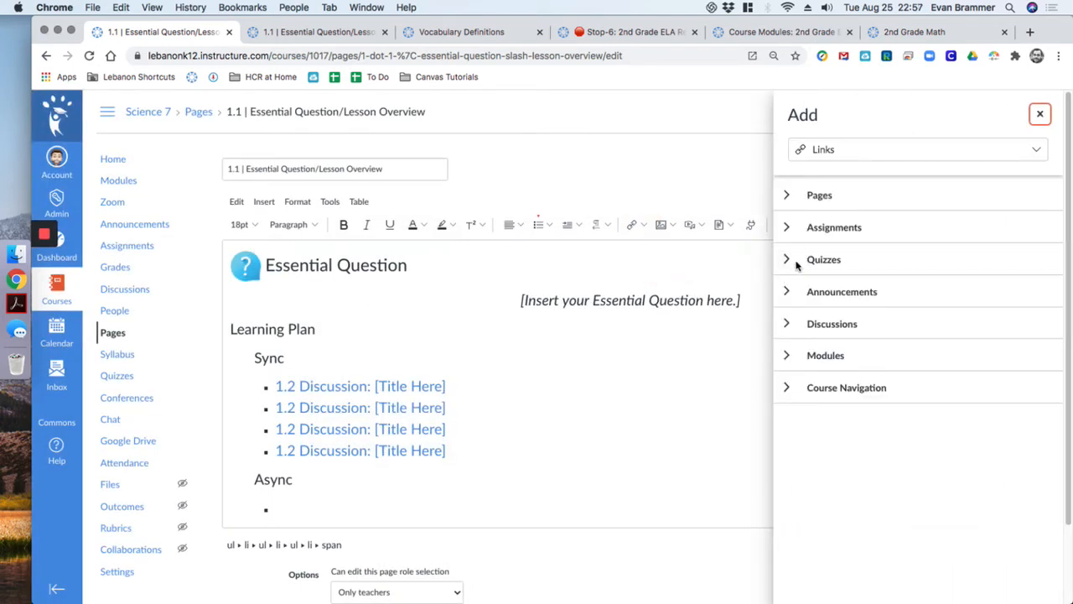
left_click(789, 227)
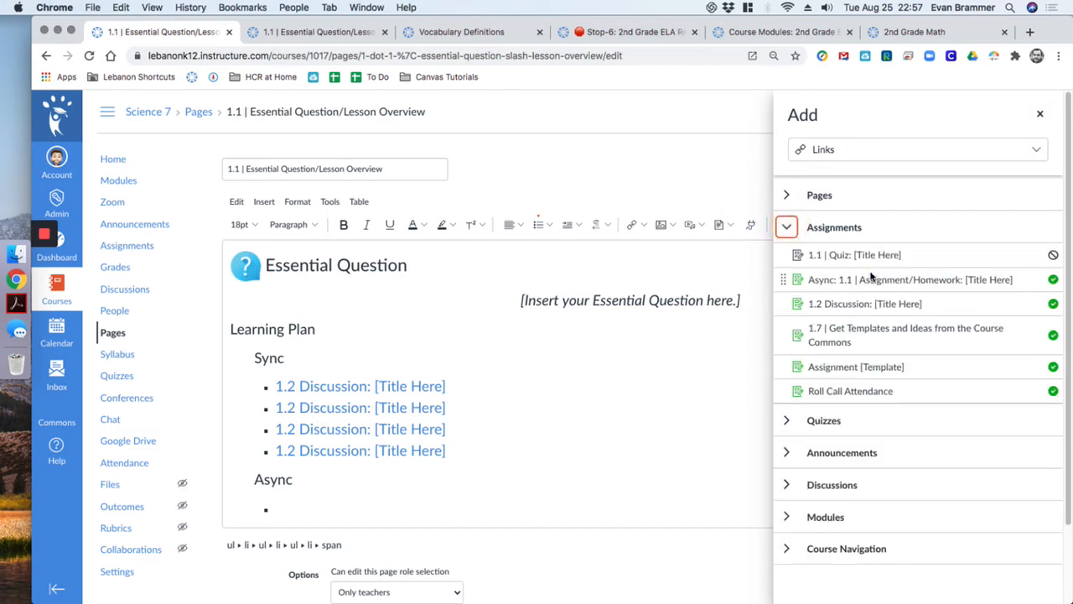
left_click(914, 280)
scroll(570, 465, "down", 2)
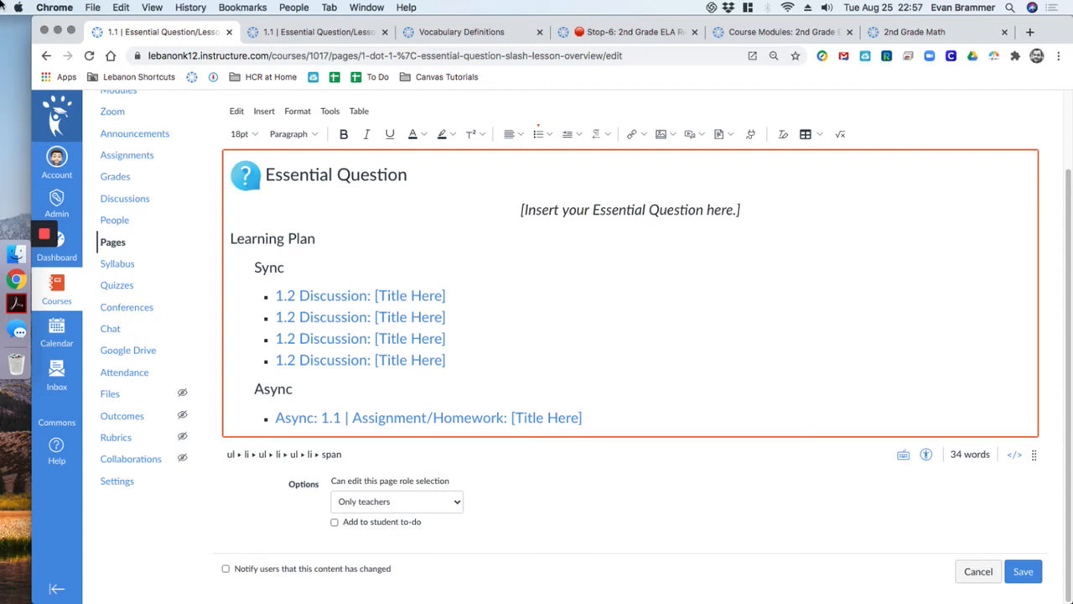
Save the lesson overview page and advance through the next module items
left_click(1023, 571)
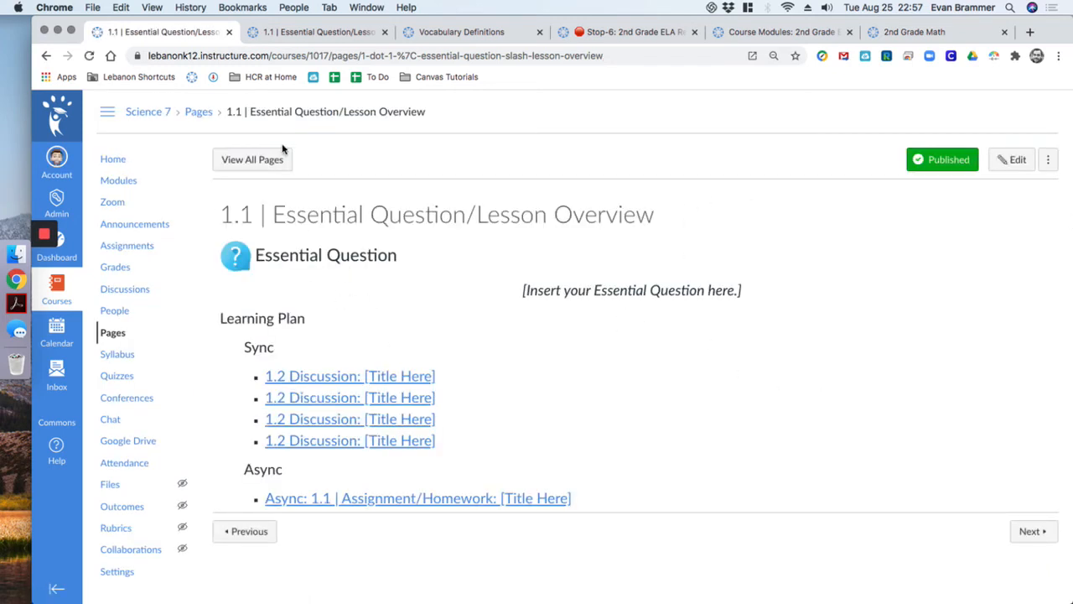
left_click(1031, 531)
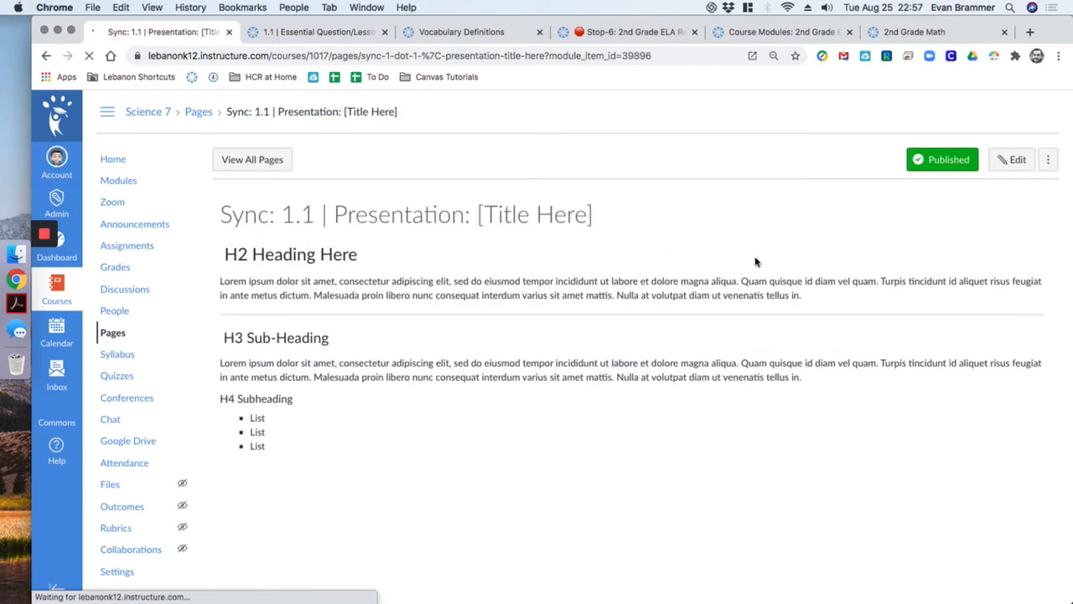
left_click(1038, 491)
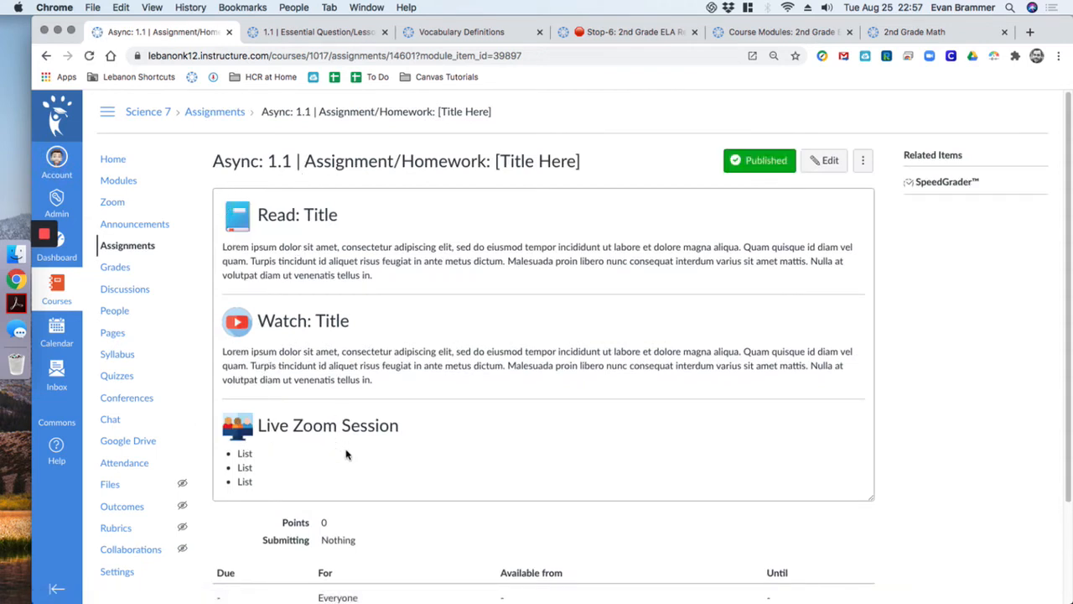
Review the Async 1.1 assignment's Read, Watch and Live Zoom Session sections, then go to Modules
left_click_drag(341, 478, 226, 214)
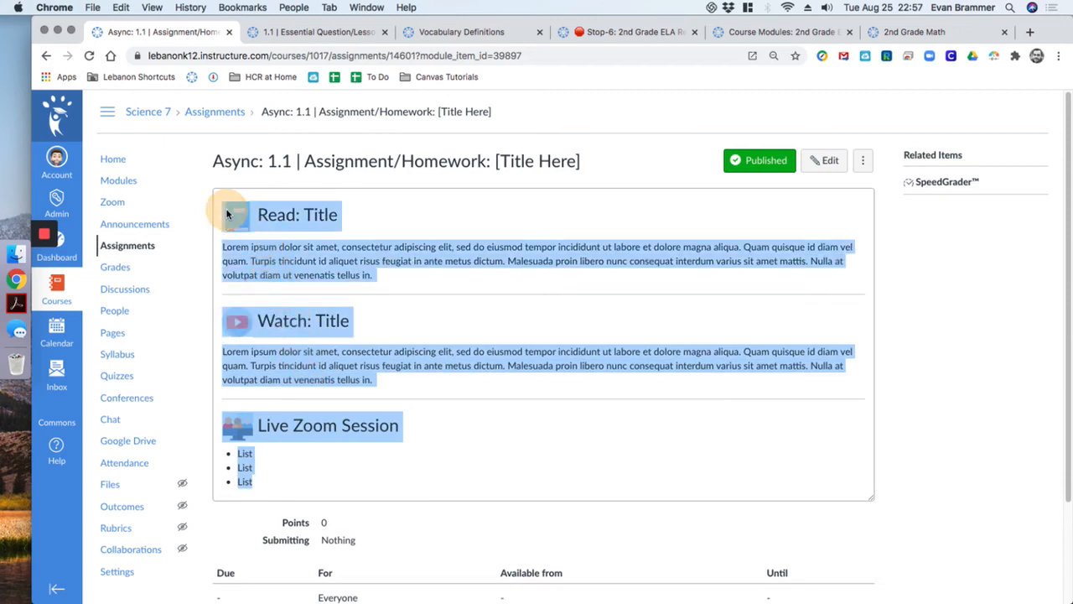
left_click(339, 231)
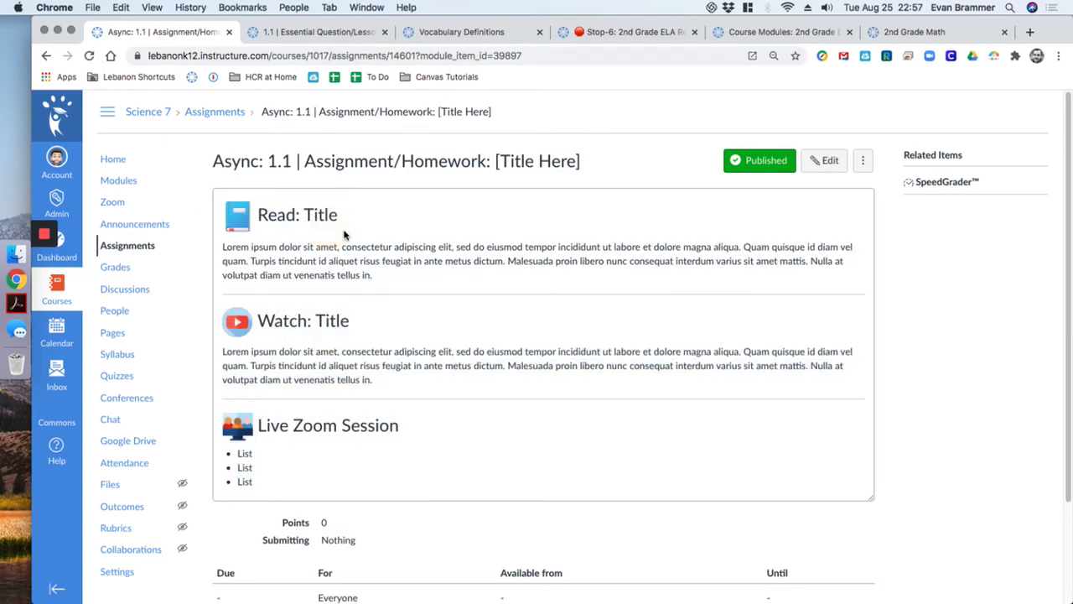
left_click_drag(352, 229, 232, 221)
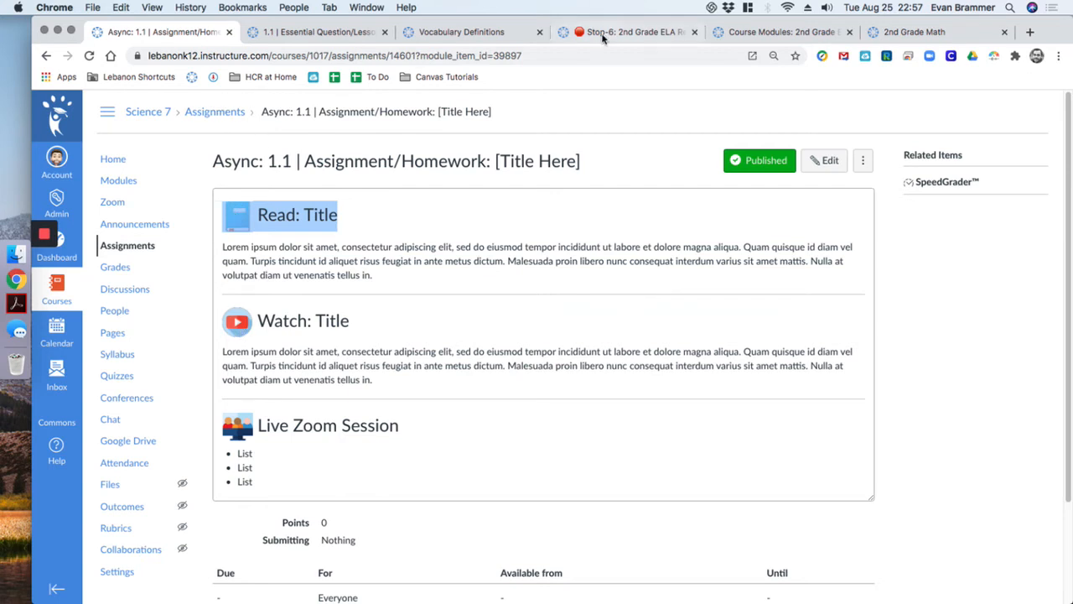
left_click(780, 32)
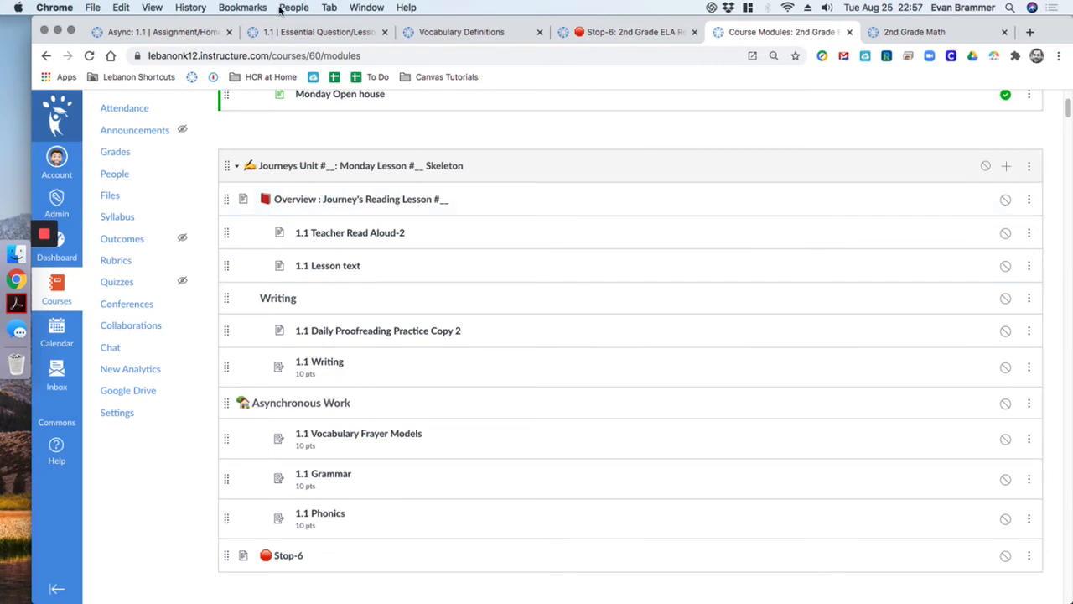
left_click(277, 32)
left_click(205, 31)
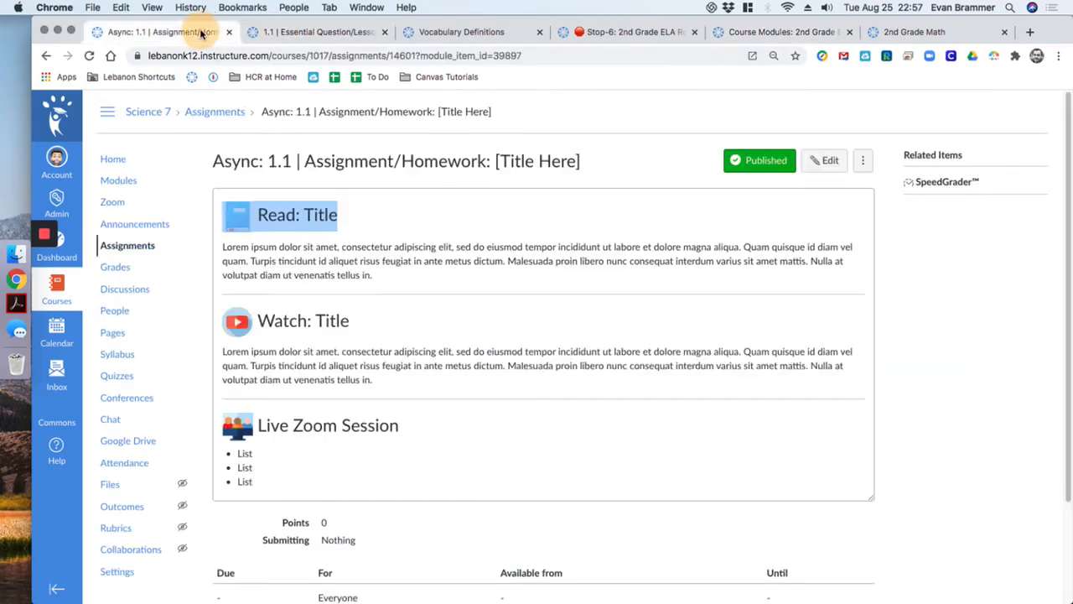
left_click(403, 266)
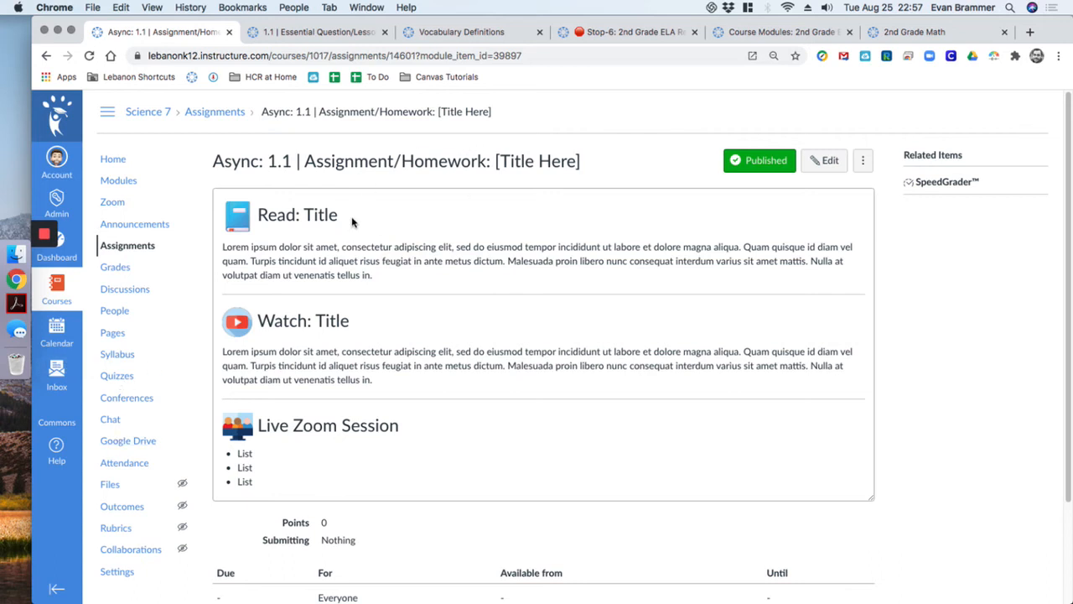
left_click_drag(344, 216, 268, 215)
double_click(264, 215)
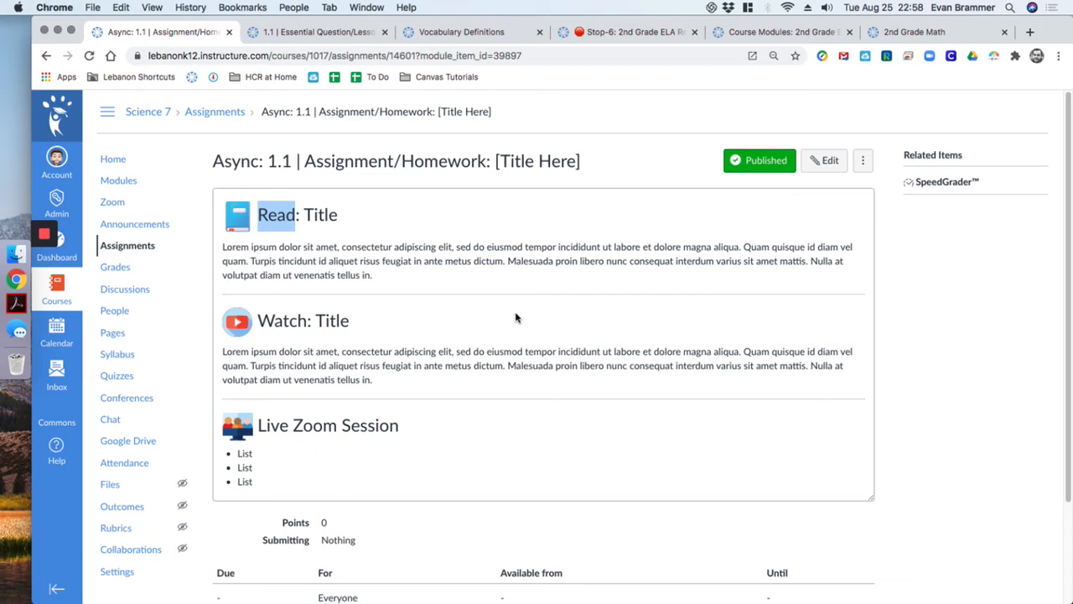
scroll(353, 260, "down", 1)
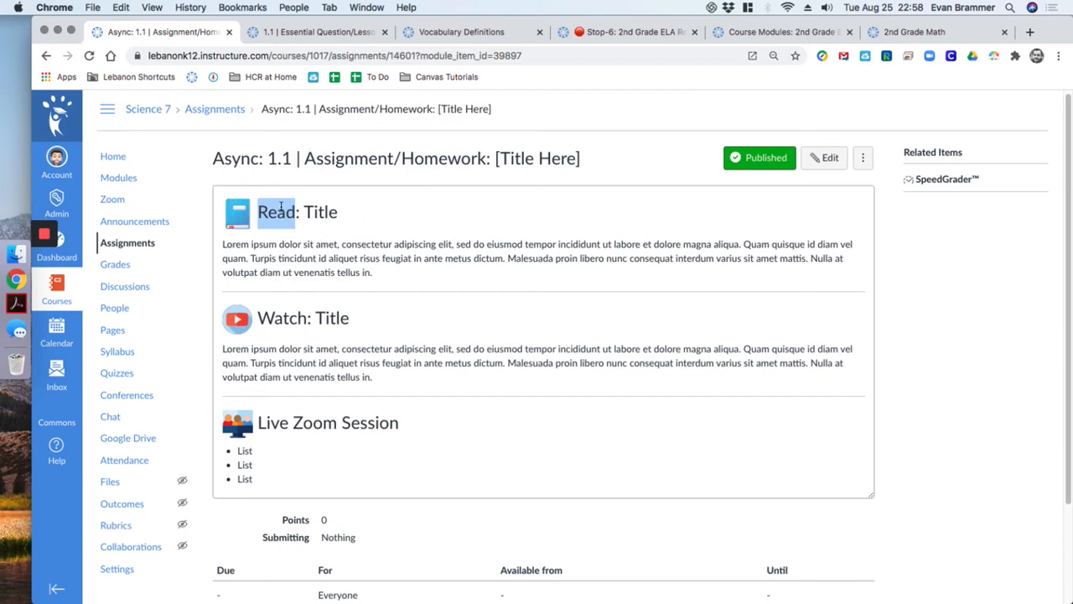
left_click(327, 209)
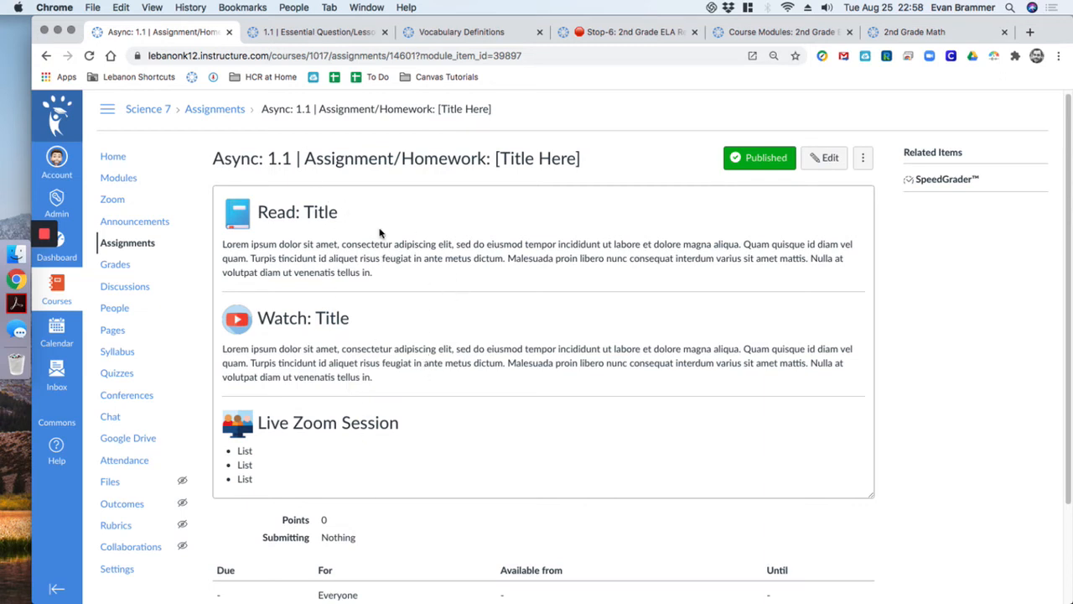
left_click(118, 177)
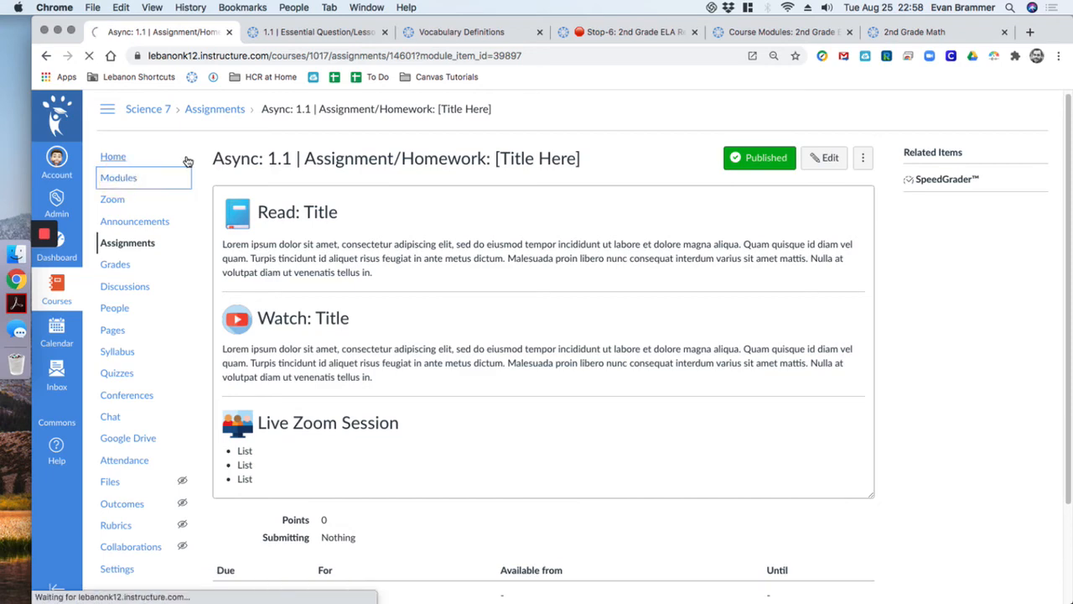
Review Unit 4 on the Modules page, then switch to the 2nd grade course's Stop-6 page
scroll(517, 273, "down", 10)
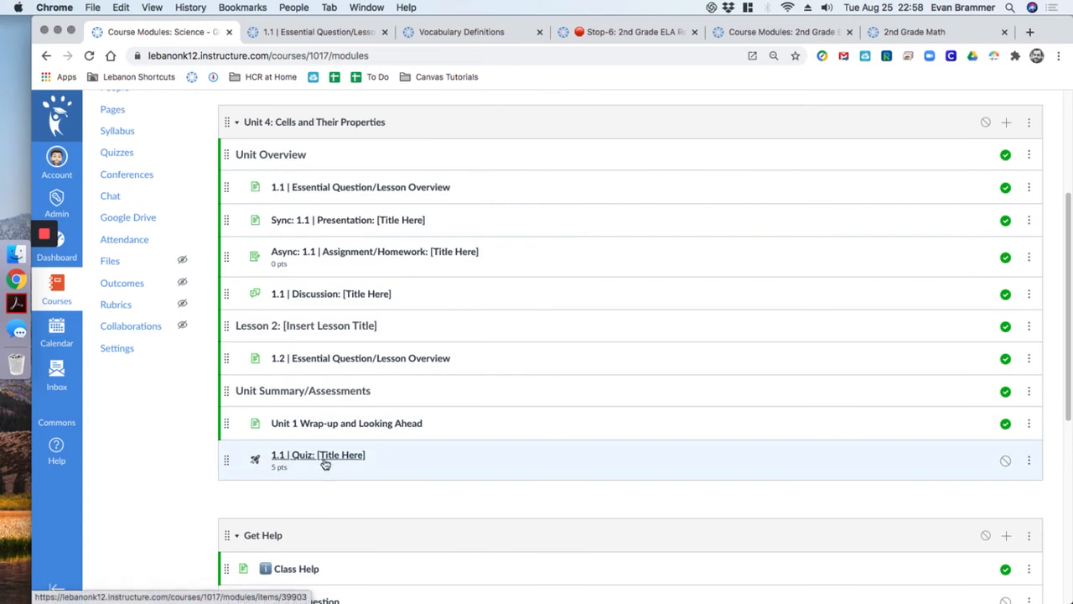
scroll(235, 428, "down", 1)
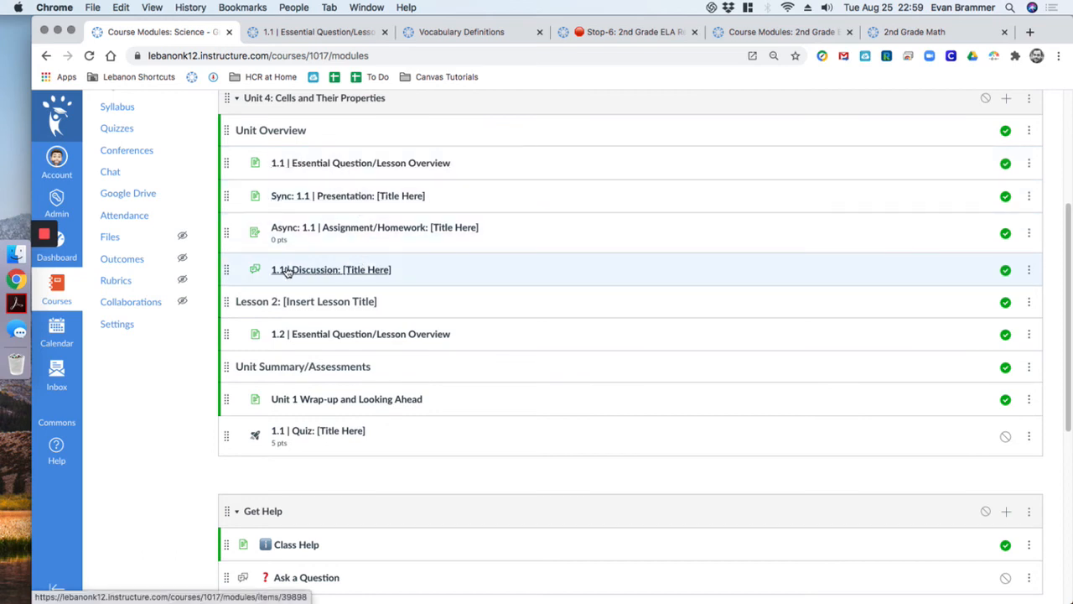
left_click(587, 33)
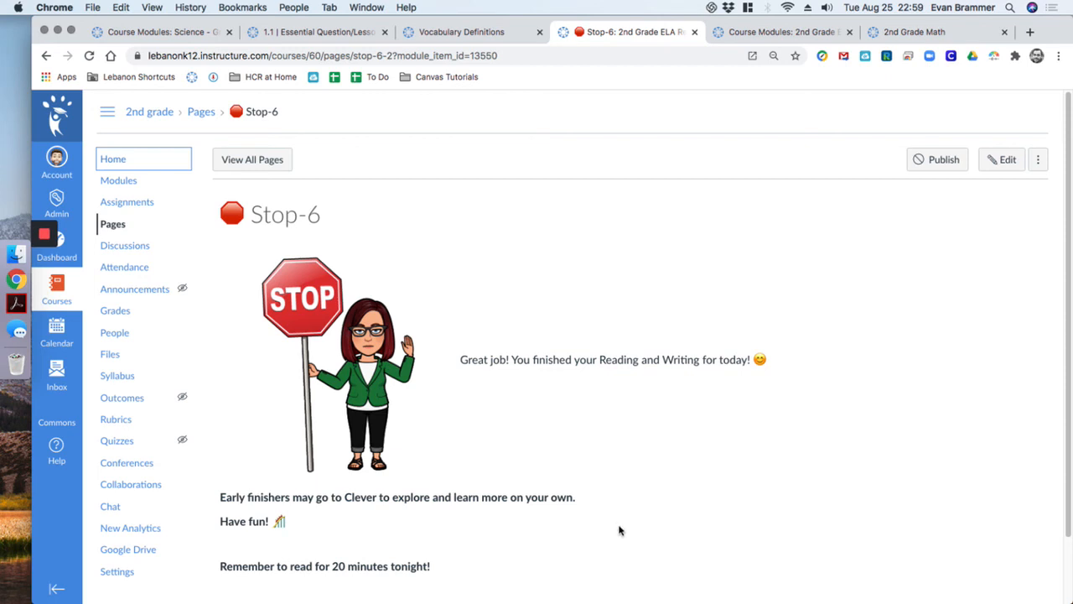
Select the Stop-6 page title text
left_click_drag(323, 214, 252, 215)
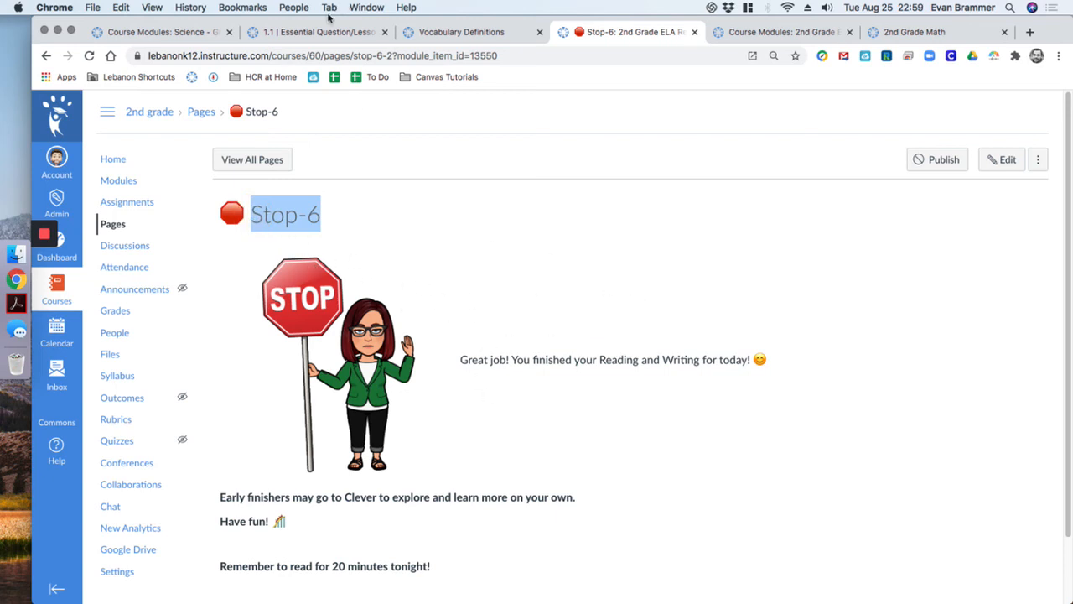
Create a new 'Stop' page in Unit 4 and move it below the Sync 1.1 Presentation
left_click(157, 25)
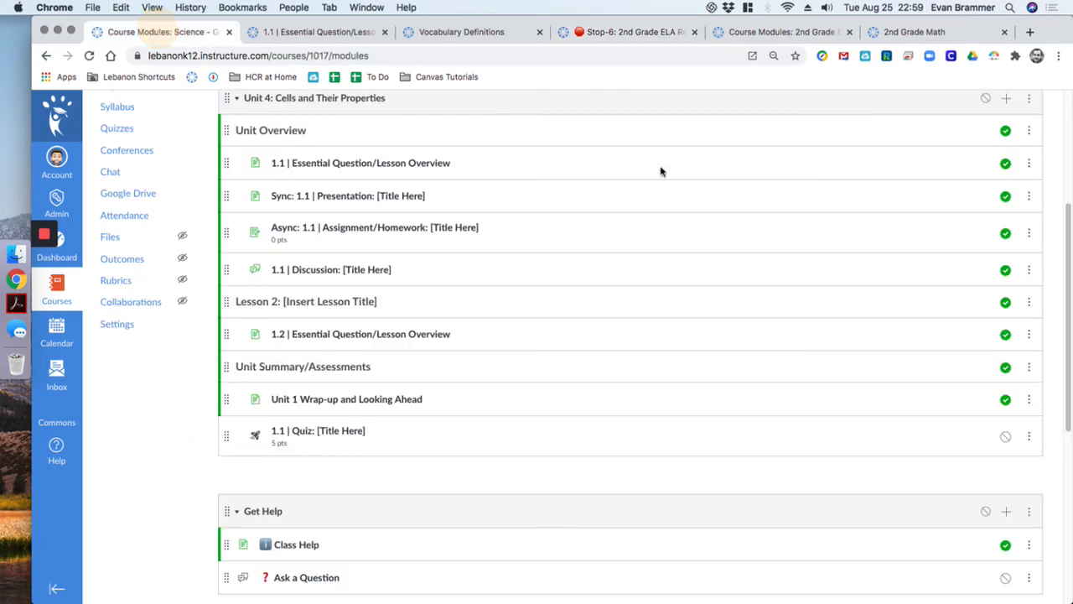
left_click(1006, 97)
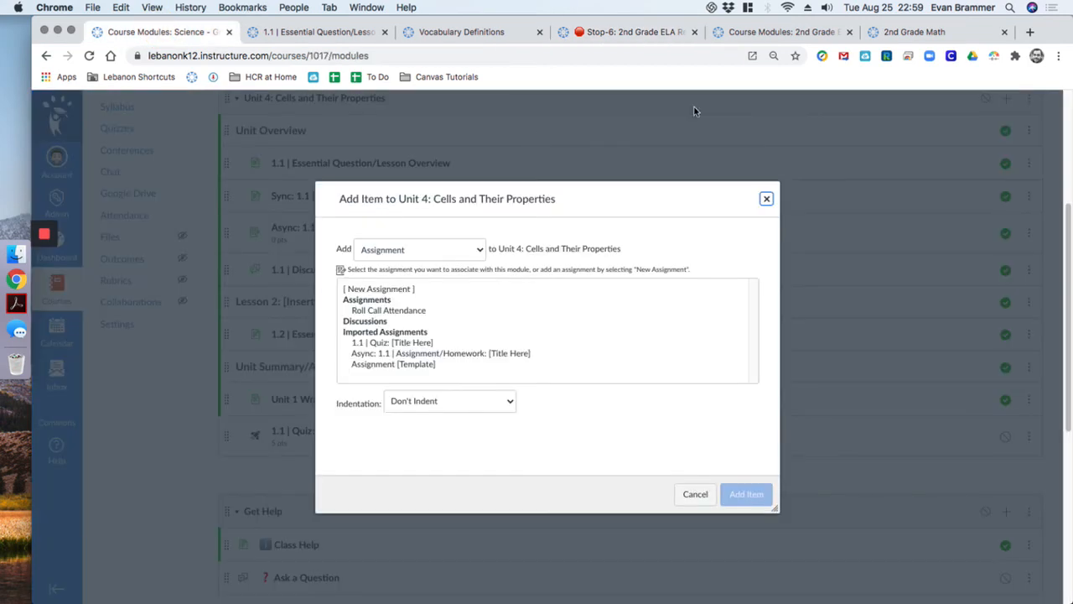
left_click(475, 250)
left_click(415, 283)
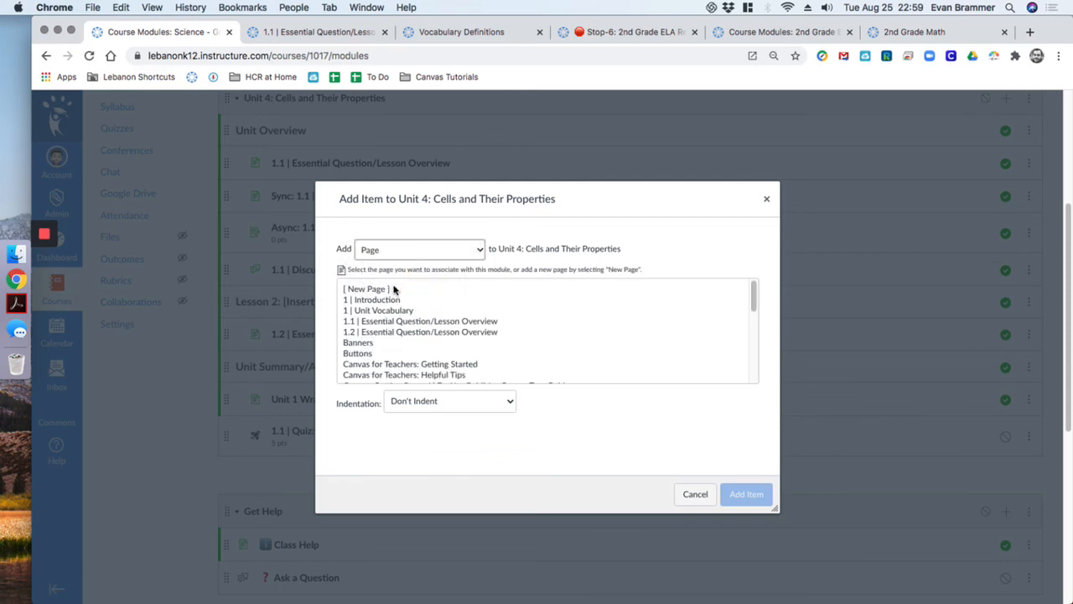
left_click(395, 290)
left_click(411, 404)
type("St")
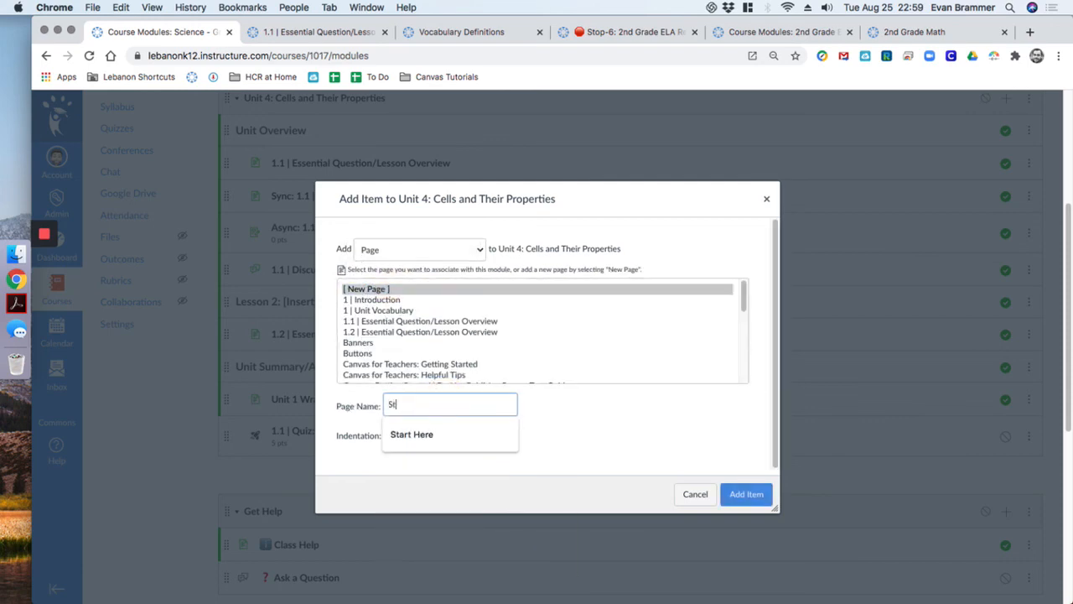
type("op")
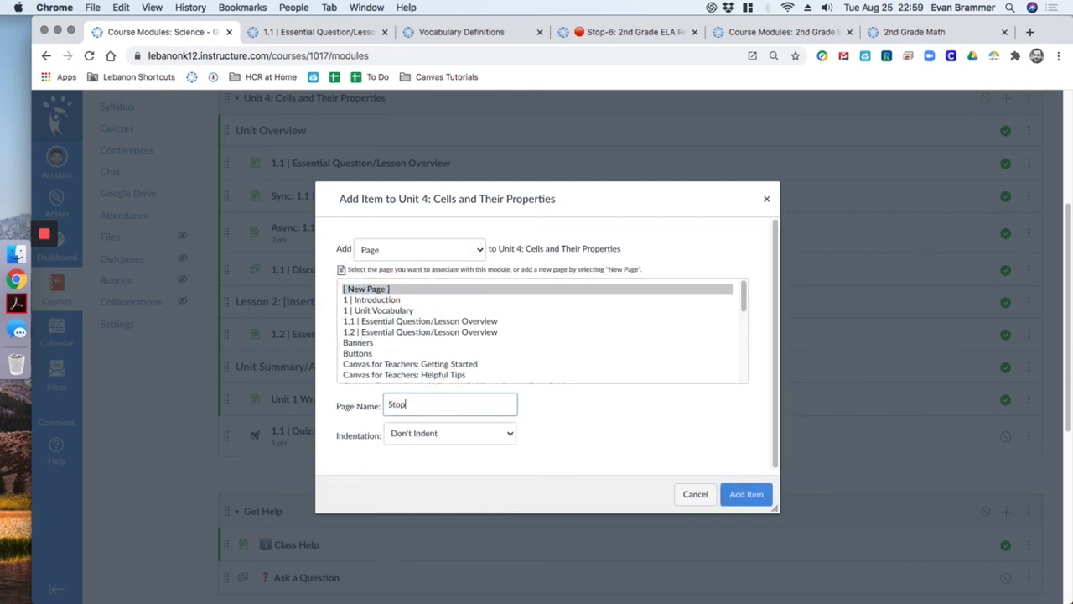
left_click(746, 494)
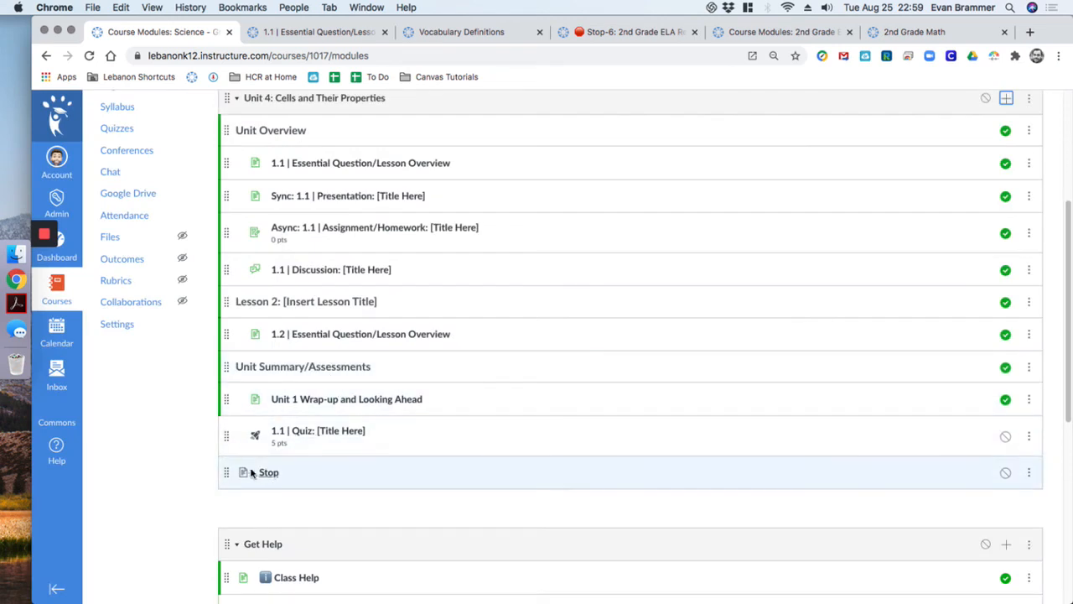
left_click_drag(228, 472, 244, 236)
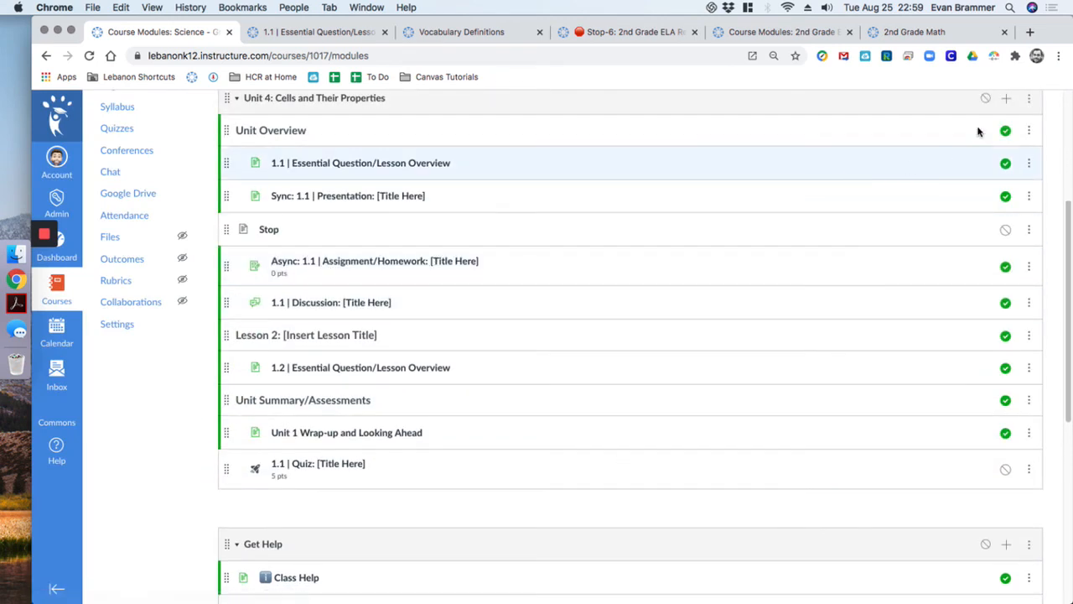
Try adding the existing Stop page to Unit 4 again and reposition it, then reload the modules page
left_click(1010, 100)
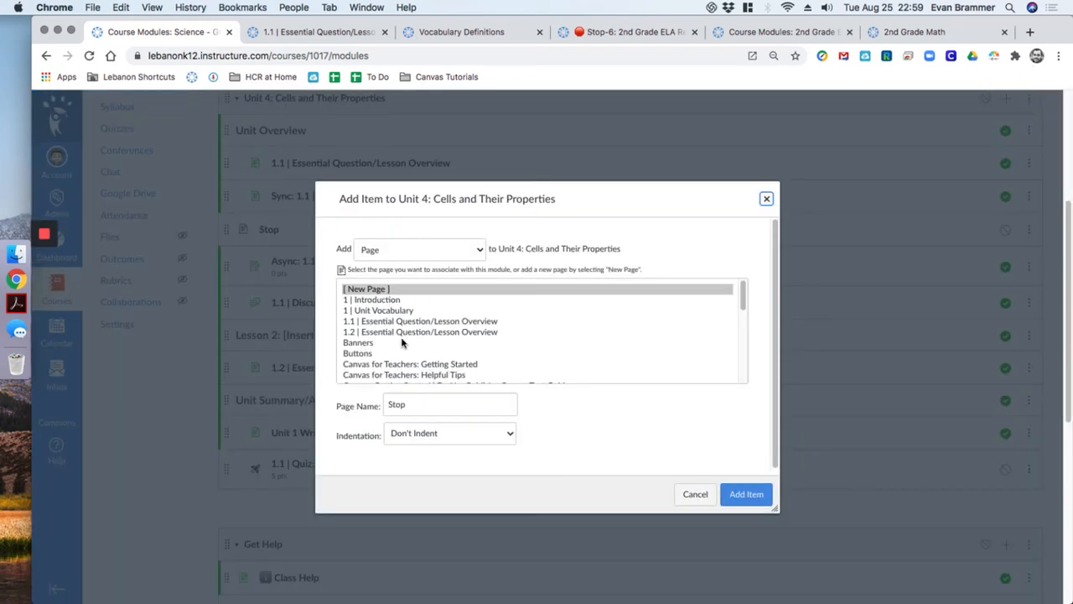
scroll(411, 342, "down", 10)
left_click(351, 372)
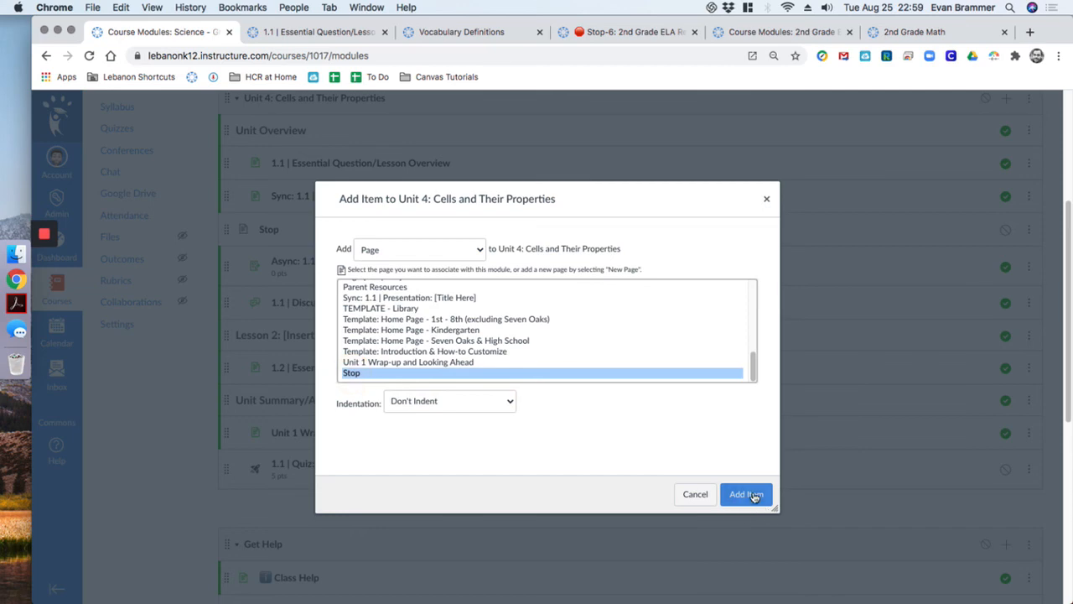
left_click(745, 494)
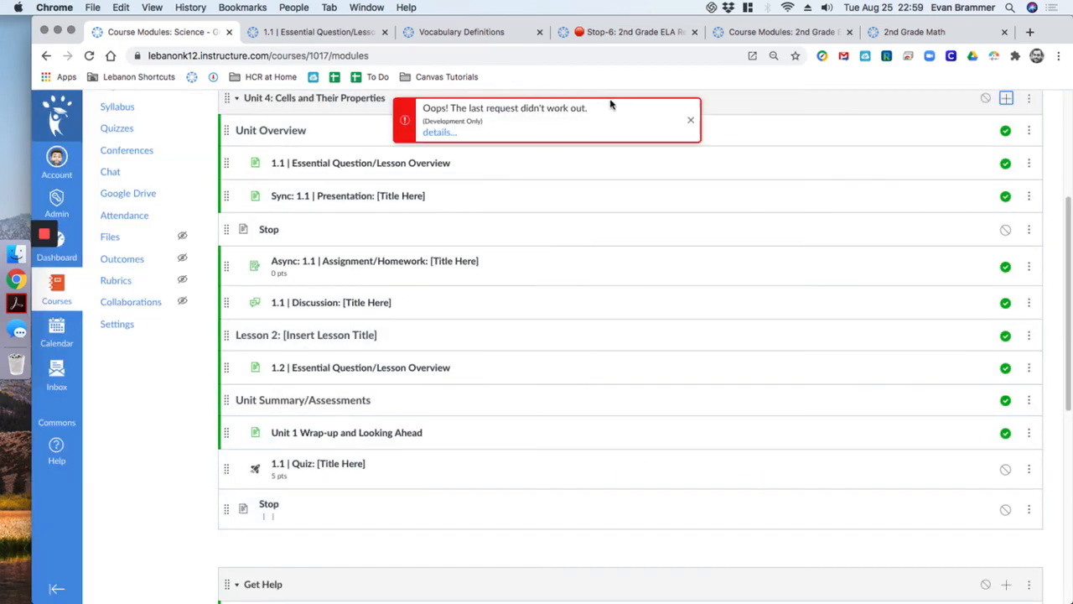
left_click(690, 119)
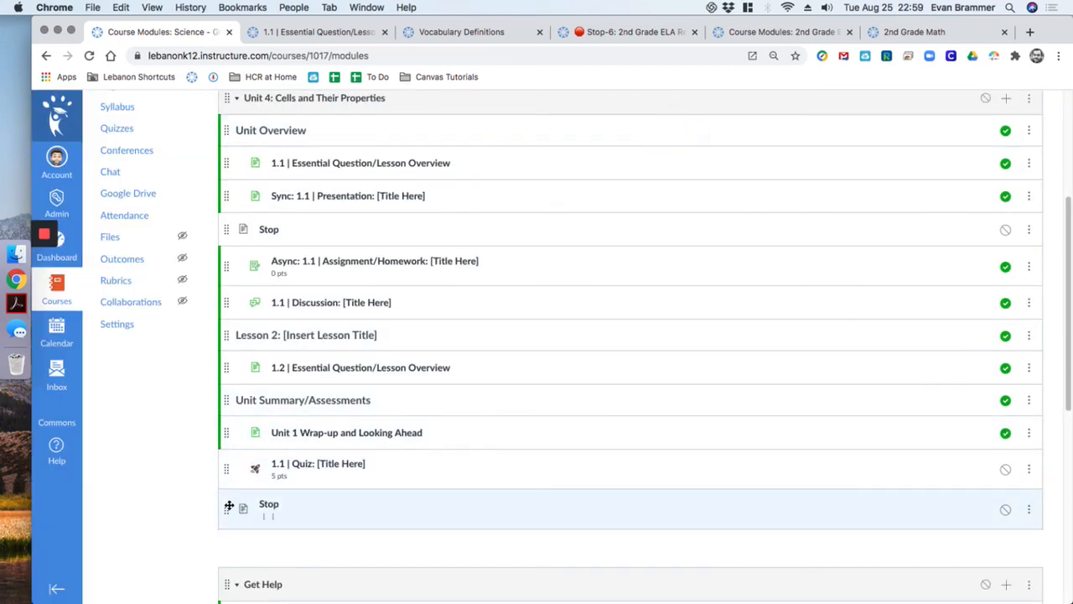
left_click_drag(226, 509, 235, 402)
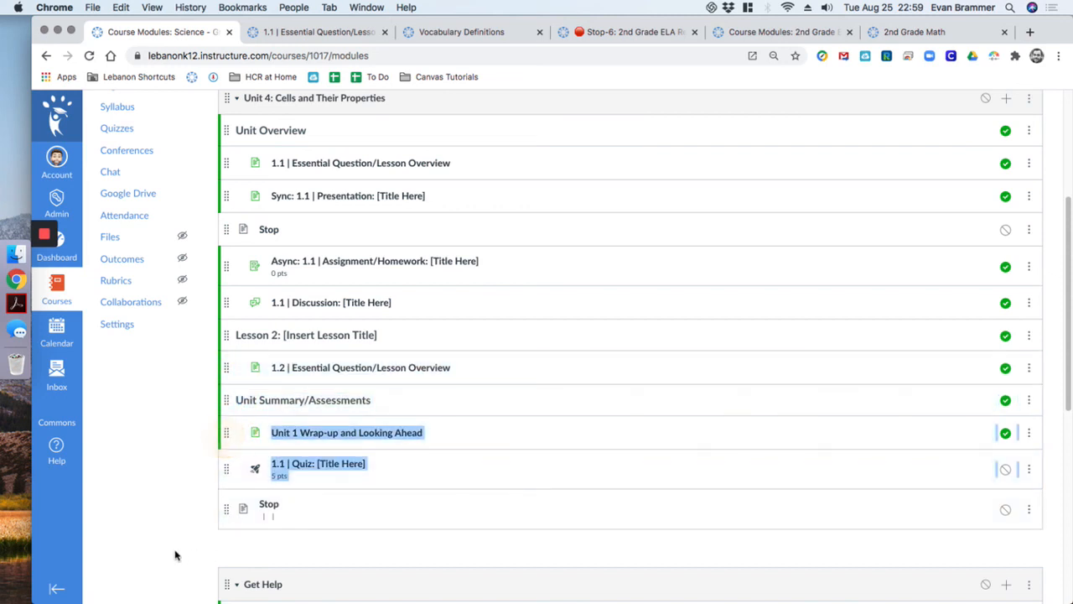
left_click(166, 545)
left_click_drag(223, 509, 242, 350)
left_click(175, 508)
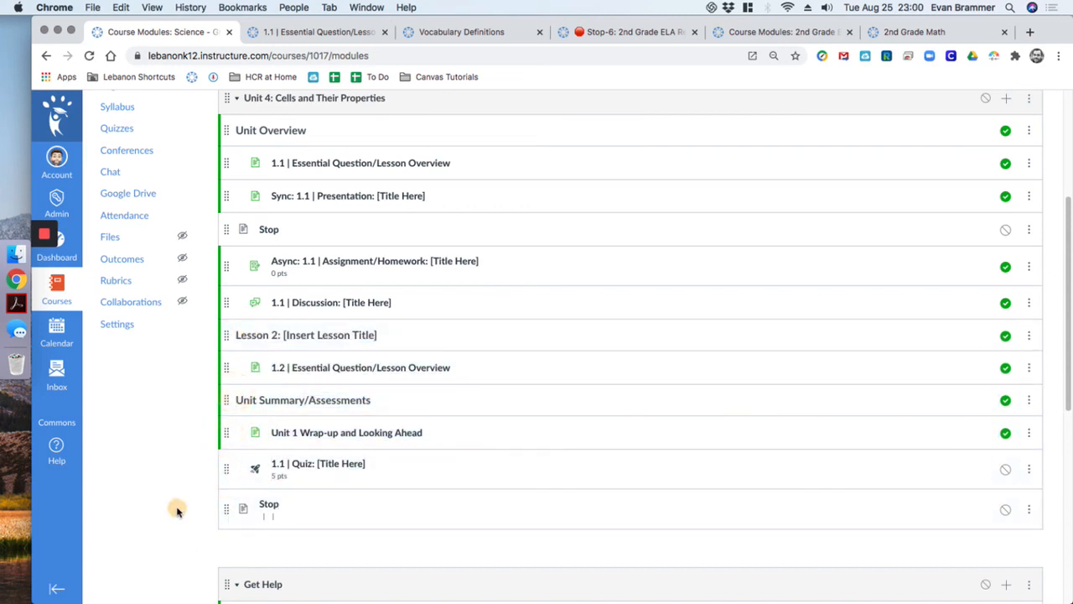
left_click_drag(228, 508, 232, 470)
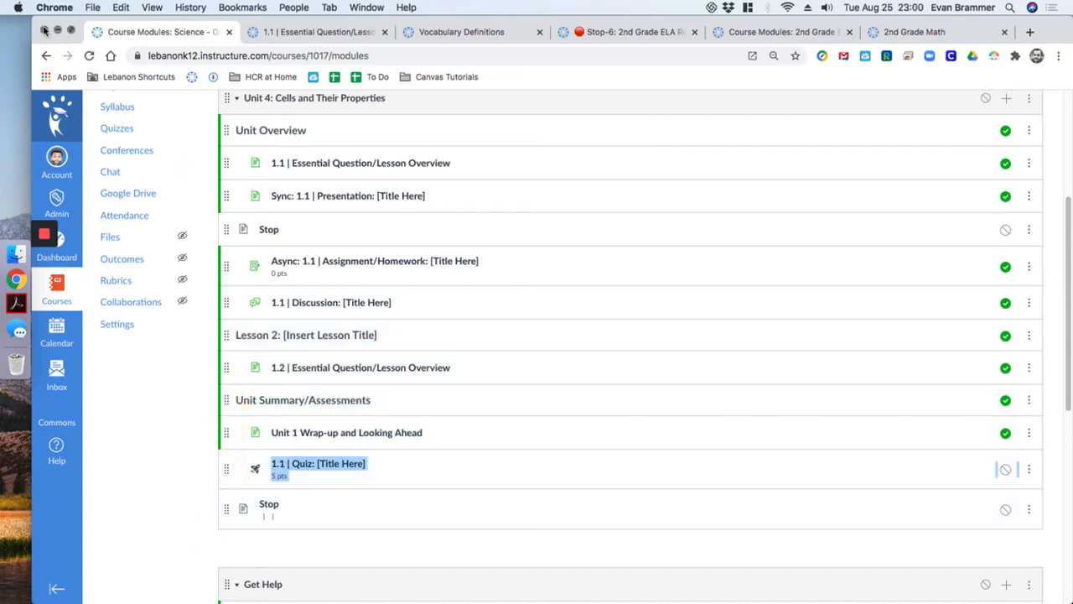
left_click(90, 57)
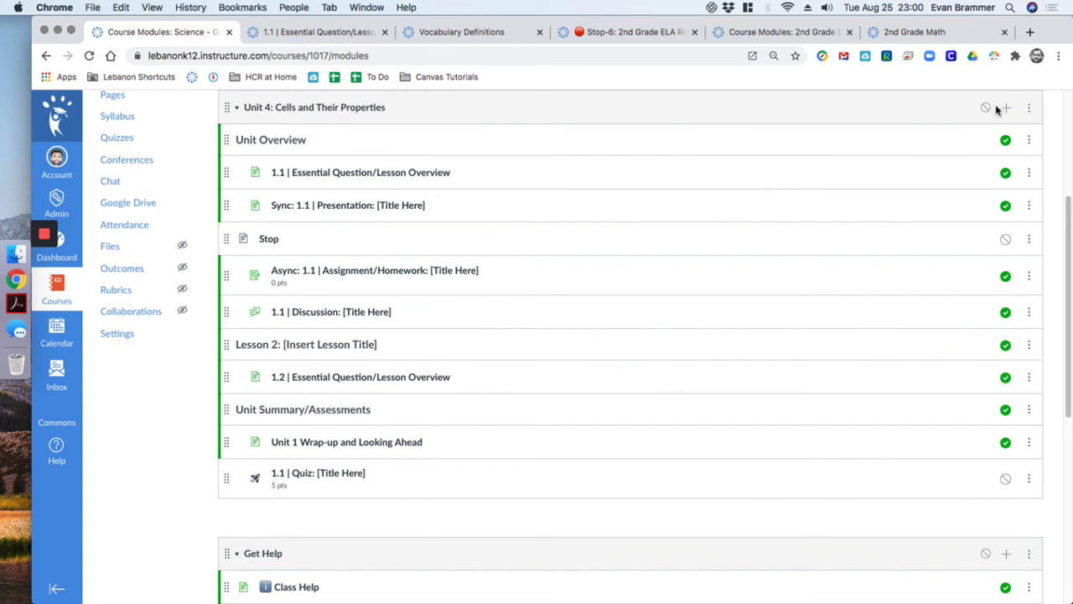
Add the existing Stop page to Unit 4 and place it after 1.1 | Discussion, before Lesson 2
left_click(1003, 114)
left_click(432, 249)
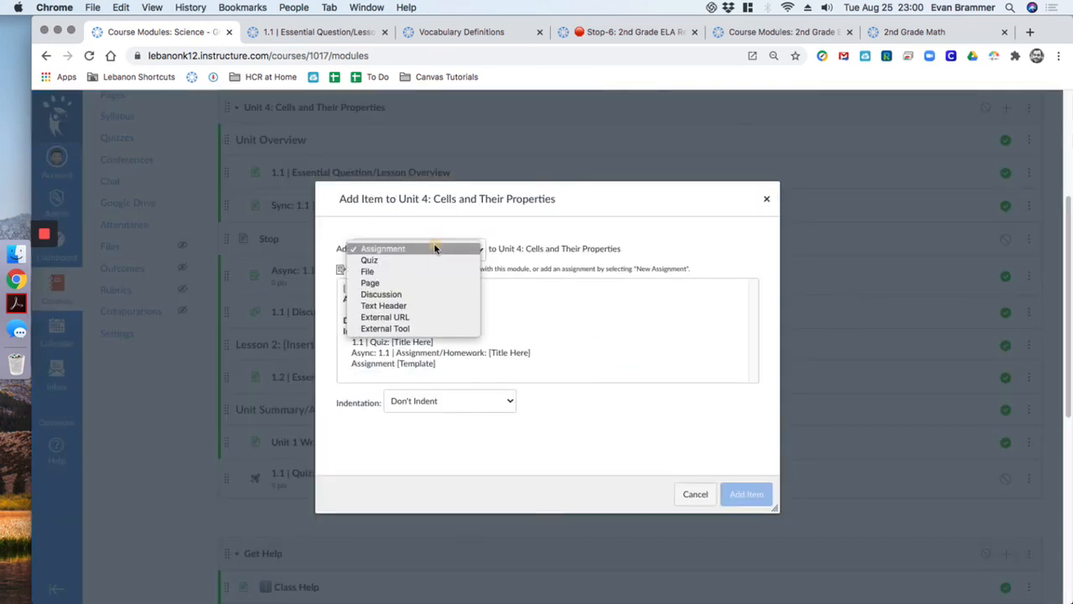
left_click(401, 283)
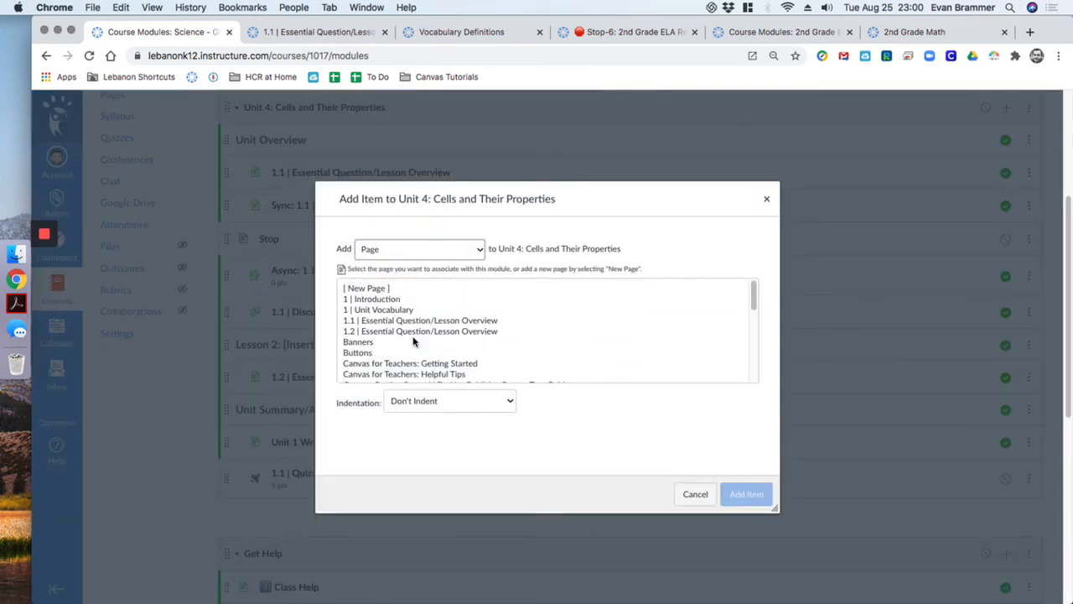
scroll(395, 369, "down", 10)
scroll(377, 335, "up", 10)
scroll(408, 508, "down", 3)
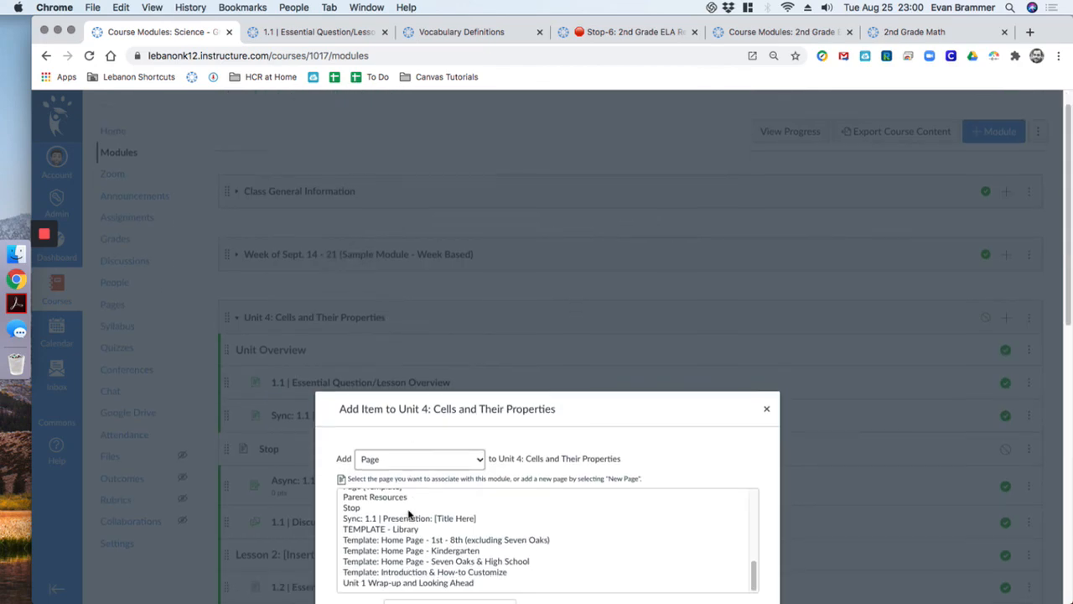
left_click(357, 457)
scroll(628, 495, "down", 4)
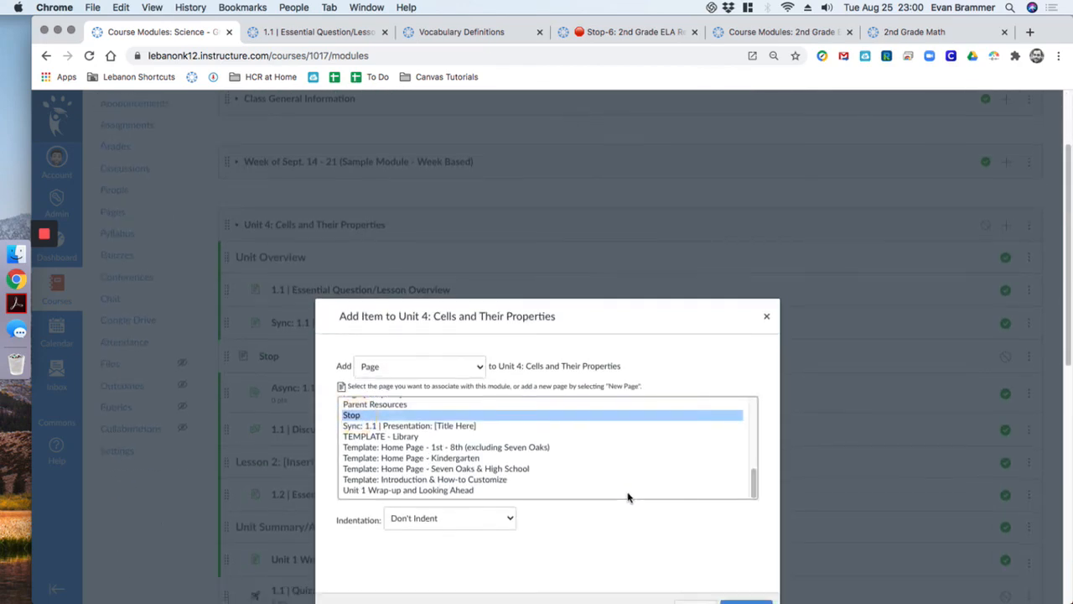
left_click(731, 508)
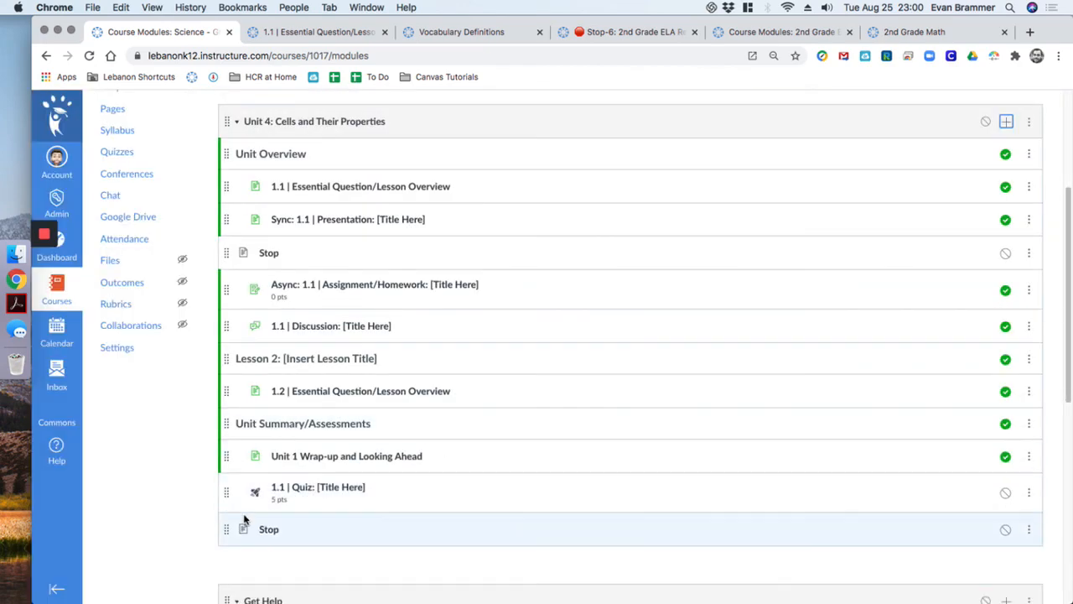
left_click_drag(225, 529, 238, 356)
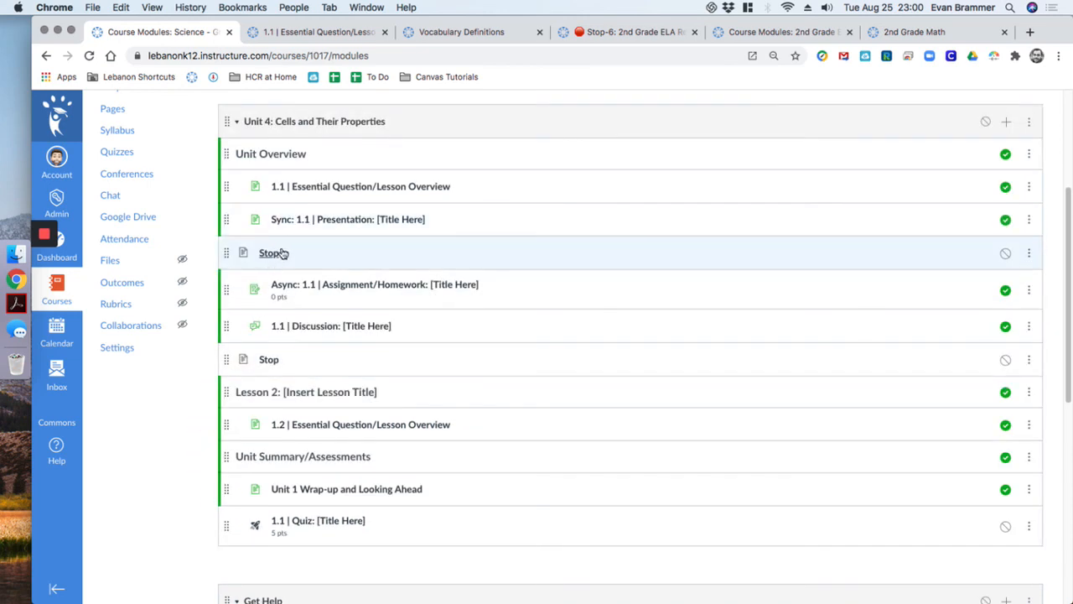